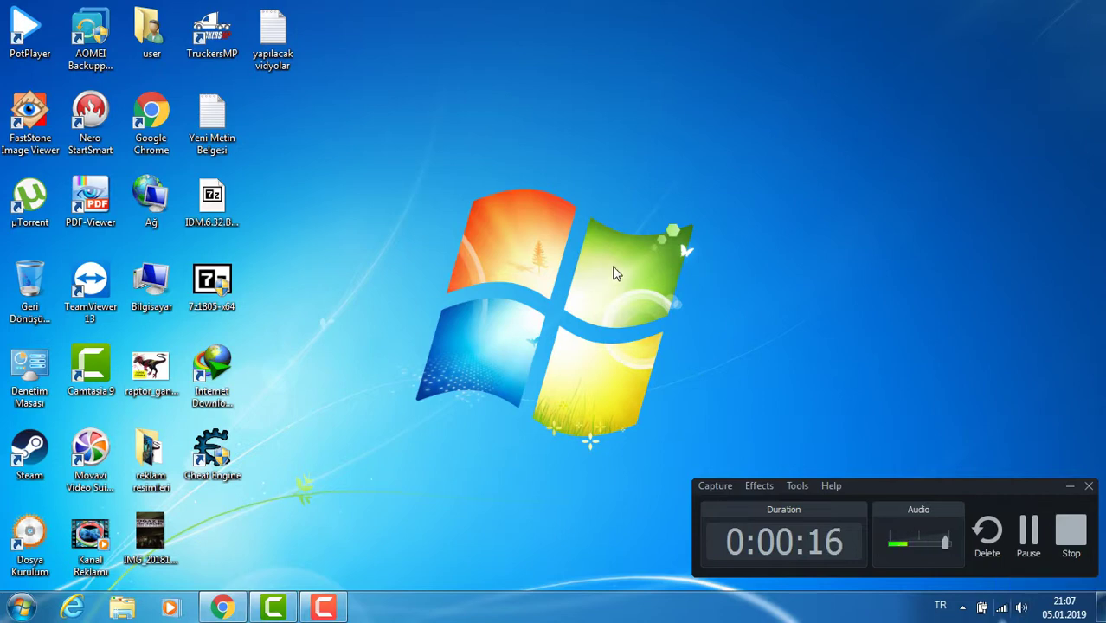
{"action": "right_click", "coordinate": [612, 267]}
{"action": "left_click", "coordinate": [647, 353]}
{"action": "right_click", "coordinate": [509, 160]}
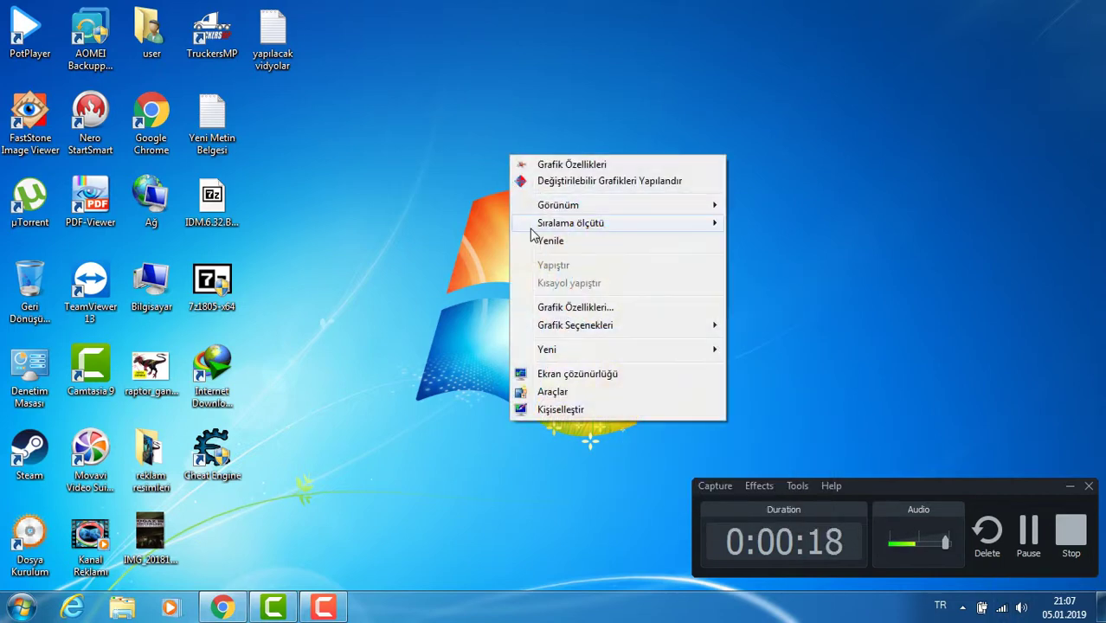
{"action": "left_click", "coordinate": [536, 243]}
{"action": "right_click", "coordinate": [441, 208]}
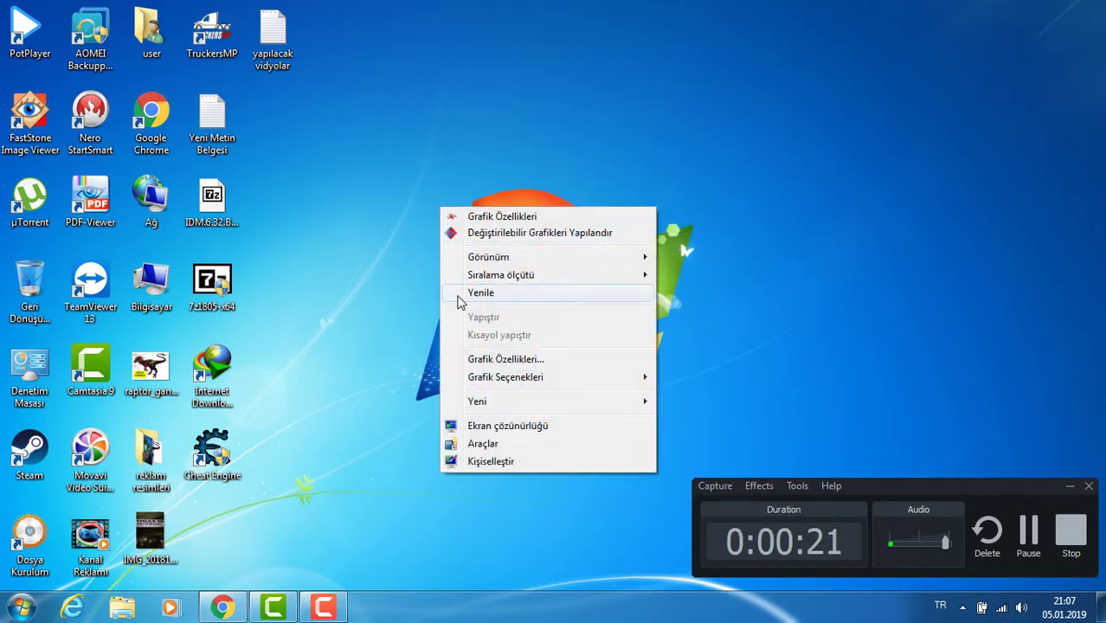
{"action": "left_click", "coordinate": [460, 297]}
{"action": "right_click", "coordinate": [355, 227]}
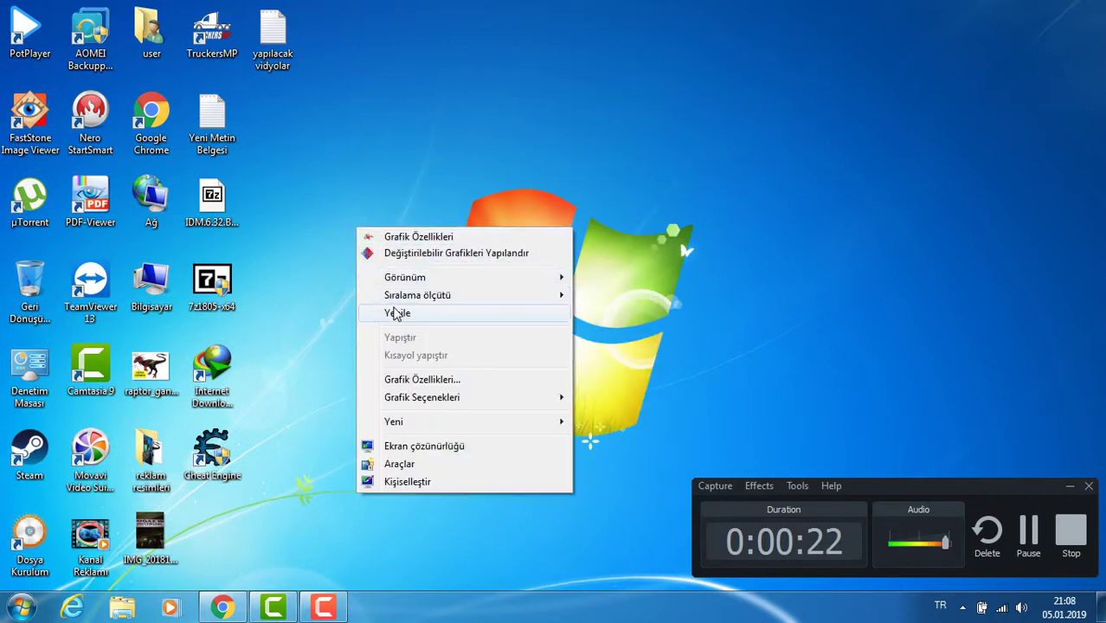
{"action": "left_click", "coordinate": [384, 311]}
Open Computer Management for Bilgisayar and expand the sound, video and game controllers in Device Manager
{"action": "right_click", "coordinate": [134, 287]}
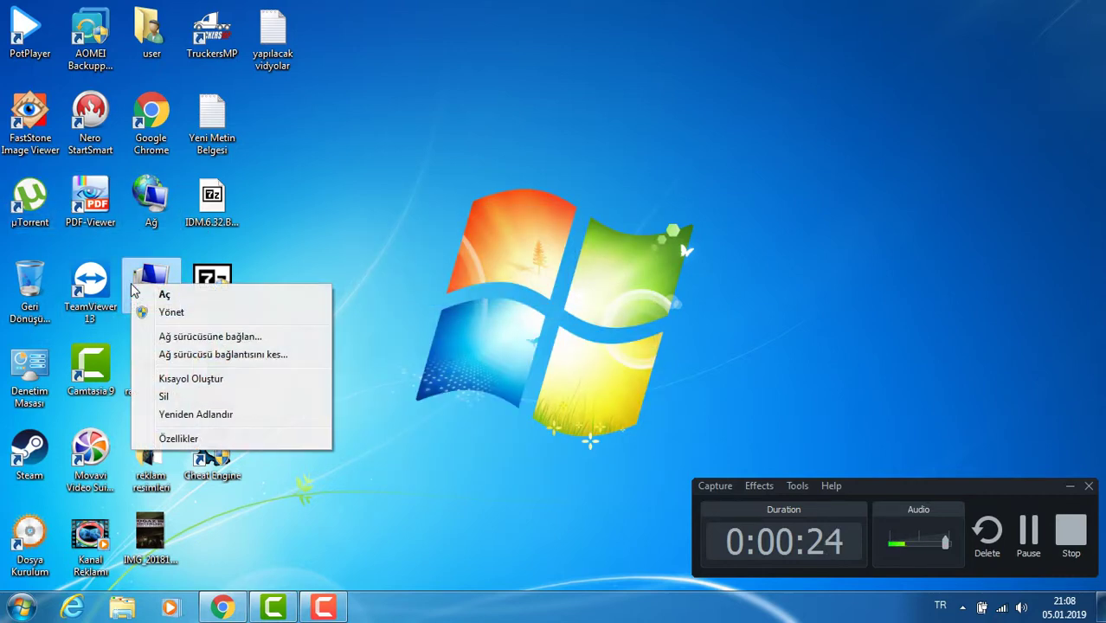
{"action": "left_click", "coordinate": [173, 313]}
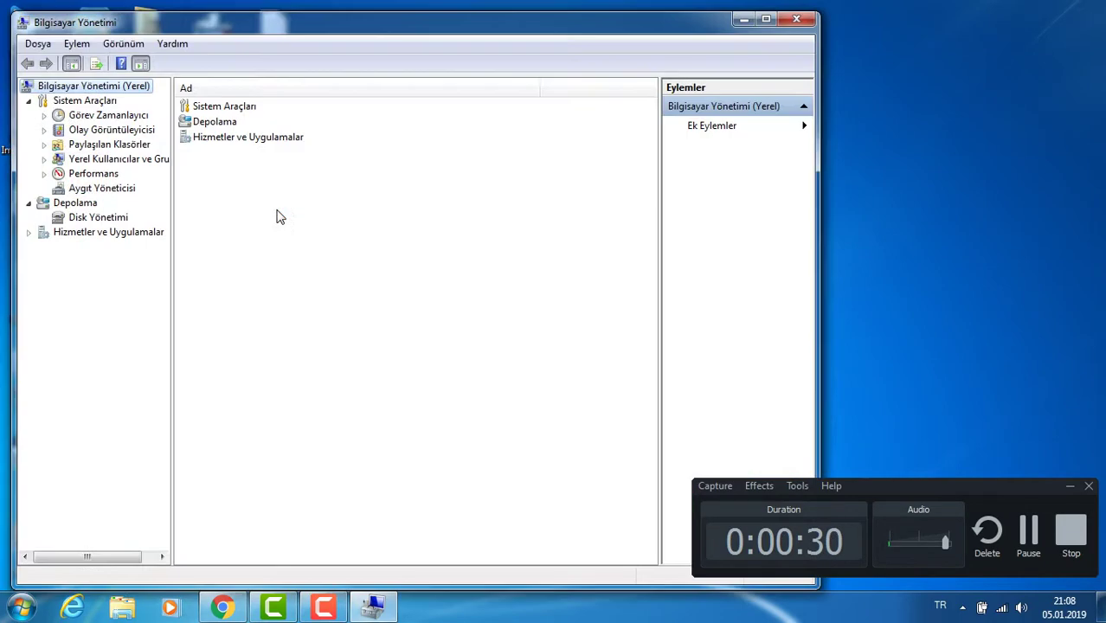
{"action": "left_click", "coordinate": [100, 190]}
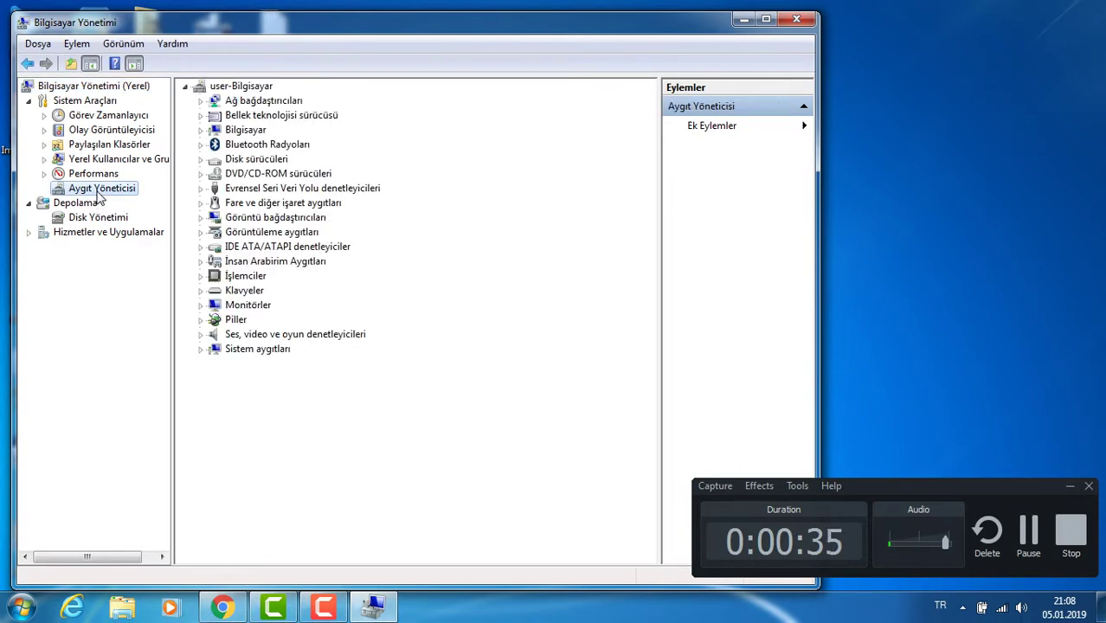
{"action": "double_click", "coordinate": [271, 335]}
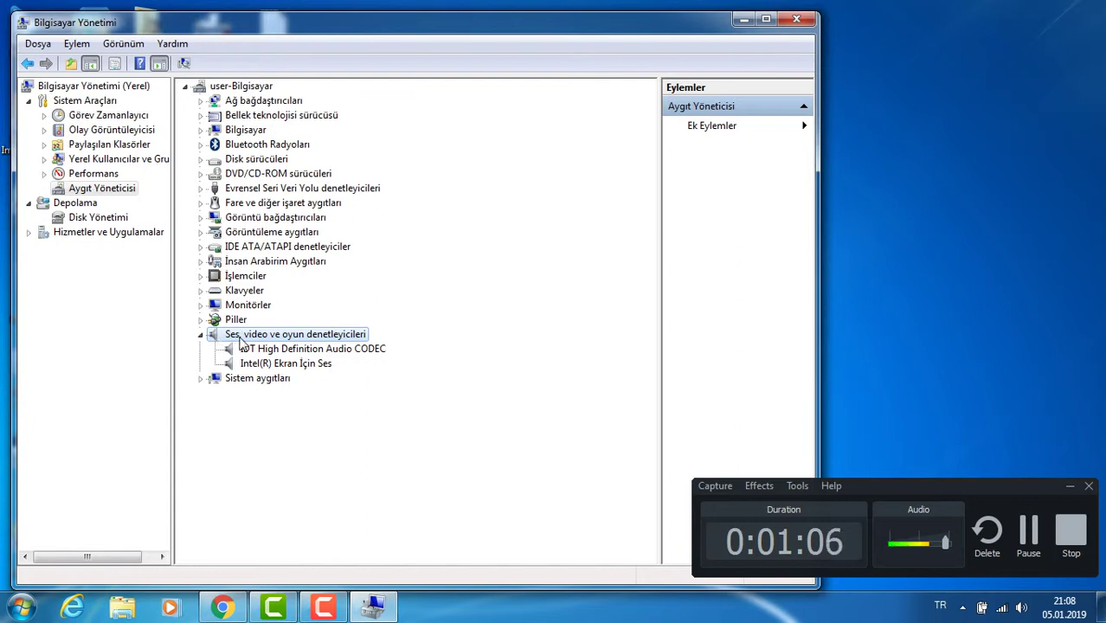
Try an automatic online driver update for the IDT High Definition Audio CODEC, then close Computer Management
{"action": "right_click", "coordinate": [241, 338]}
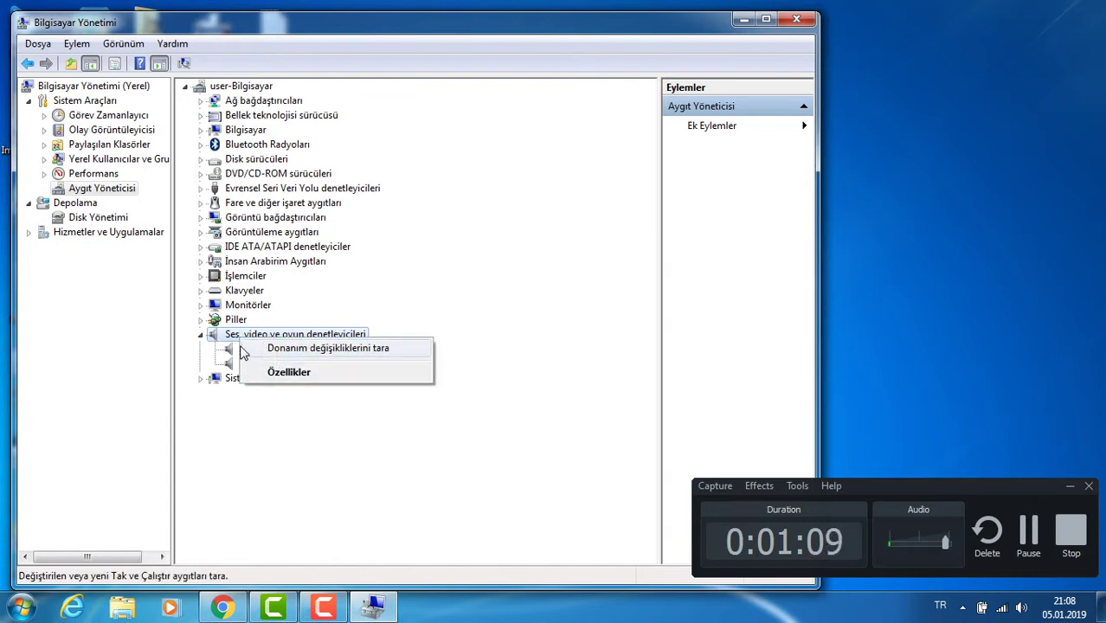
{"action": "left_click", "coordinate": [265, 350]}
{"action": "right_click", "coordinate": [270, 352]}
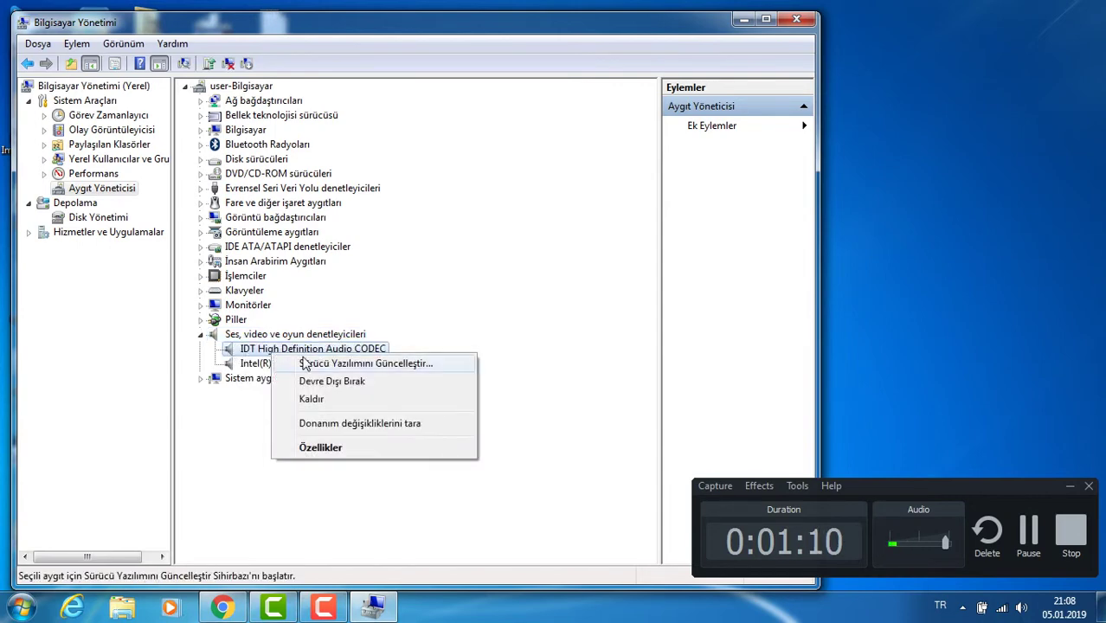
{"action": "left_click", "coordinate": [305, 363]}
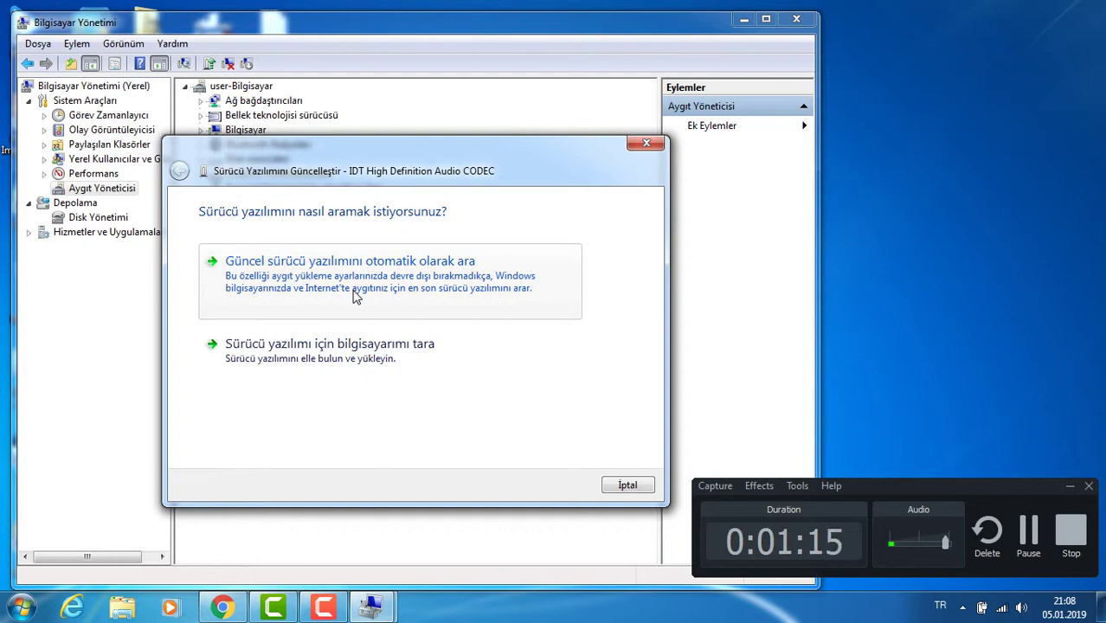
{"action": "left_click", "coordinate": [353, 294]}
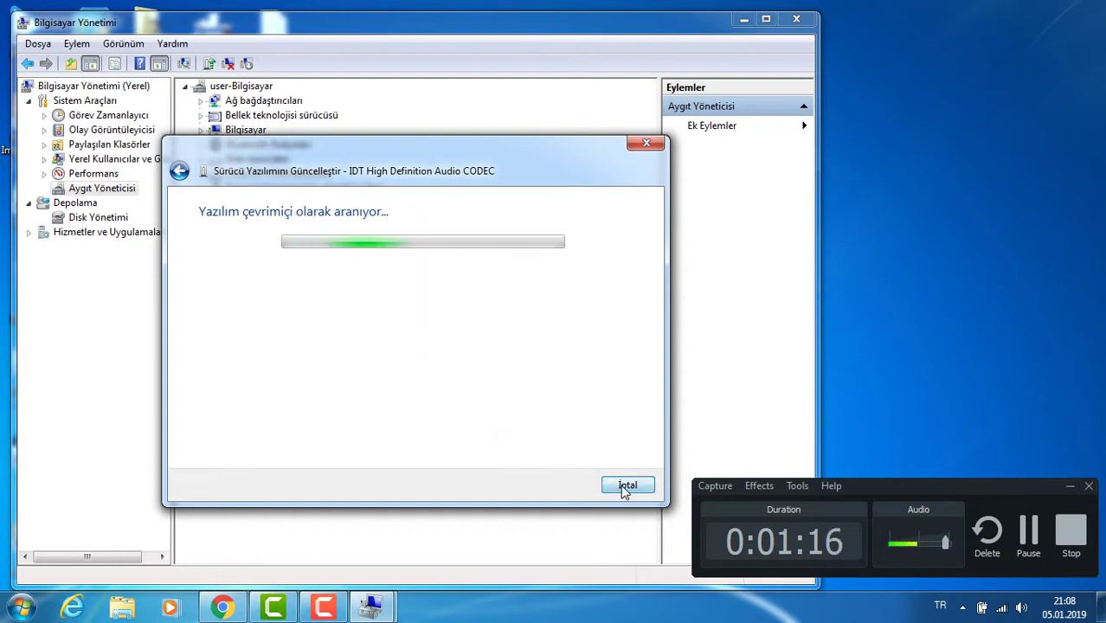
{"action": "left_click", "coordinate": [625, 484]}
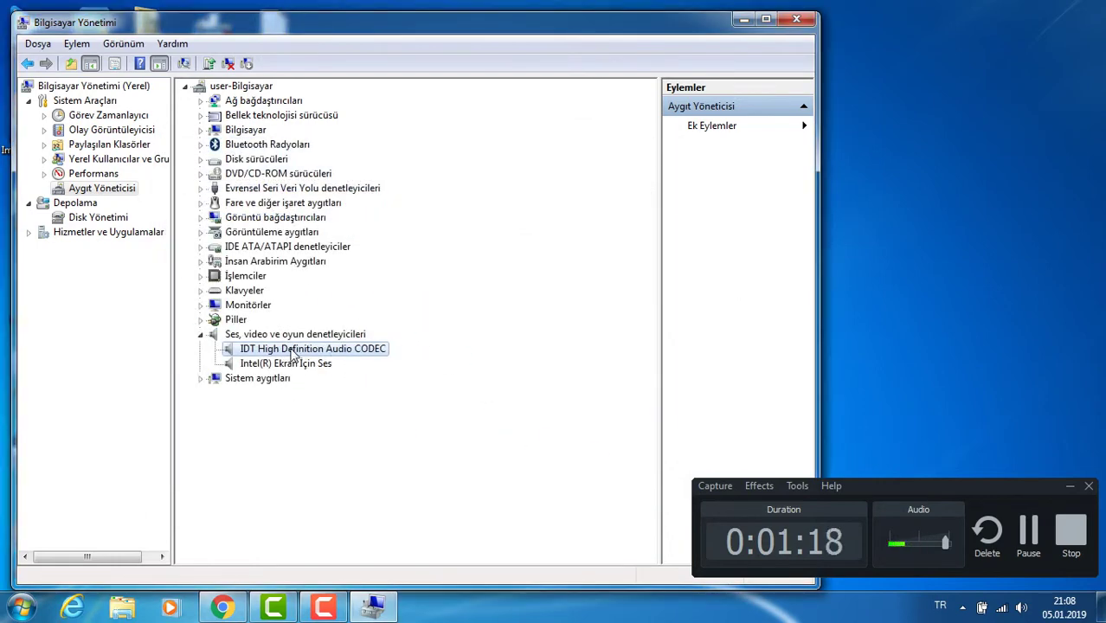
{"action": "left_click", "coordinate": [797, 20]}
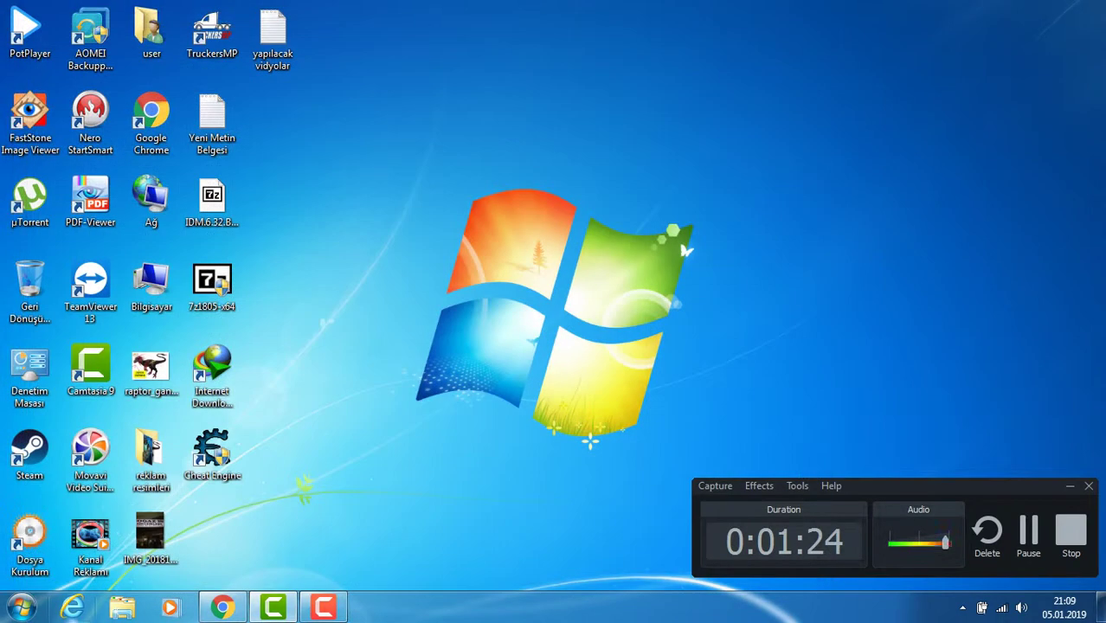
Search the installed programs for "sis" and open Sistem Bilgisi
{"action": "left_click", "coordinate": [21, 606]}
{"action": "left_click", "coordinate": [110, 567]}
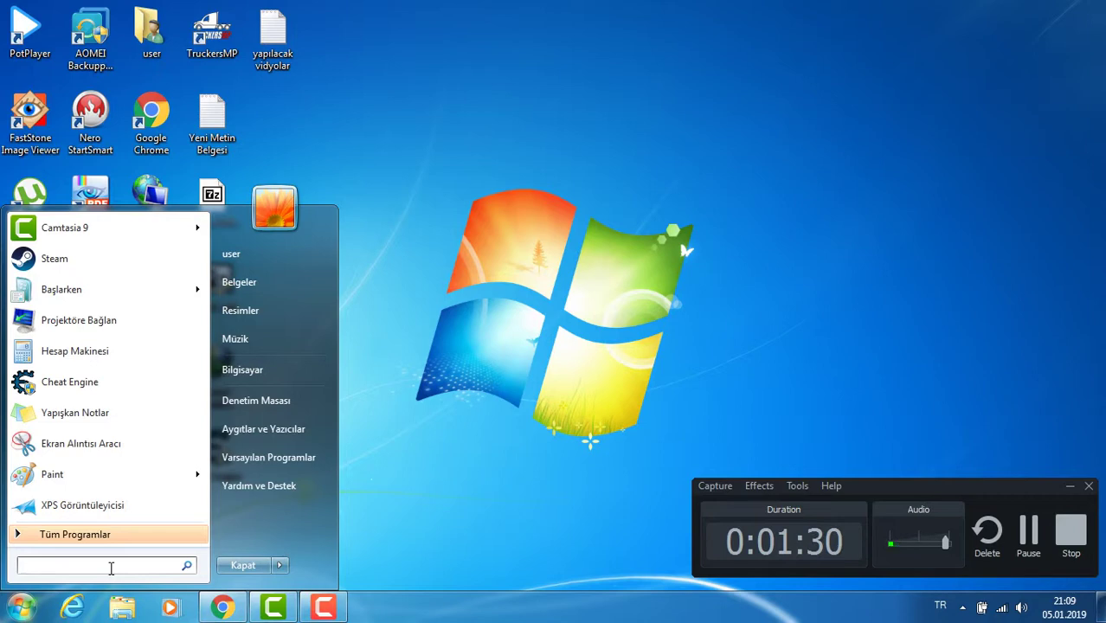
{"action": "type", "text": "sis"}
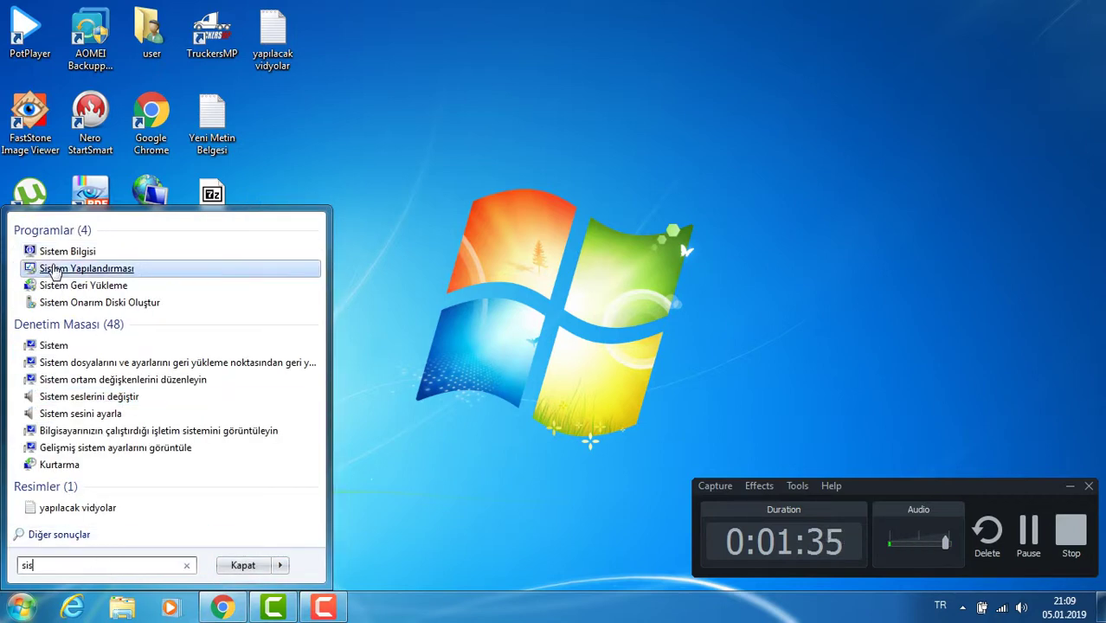
{"action": "left_click", "coordinate": [86, 252]}
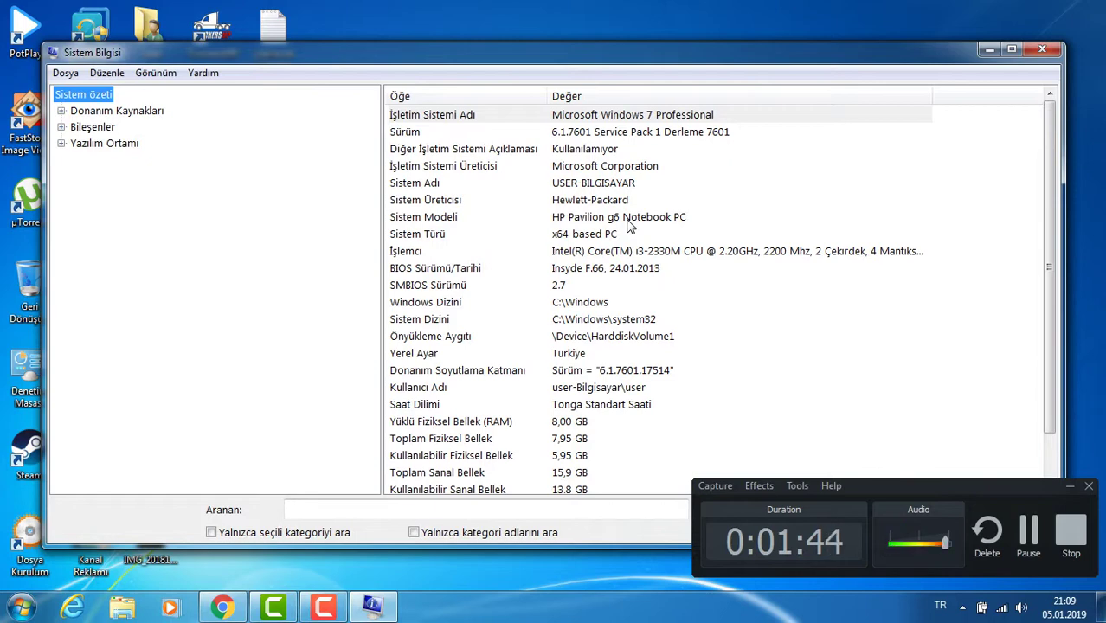
Examine the Ses Aygıtı details under Bileşenler in the system information, then close the window
{"action": "double_click", "coordinate": [97, 147]}
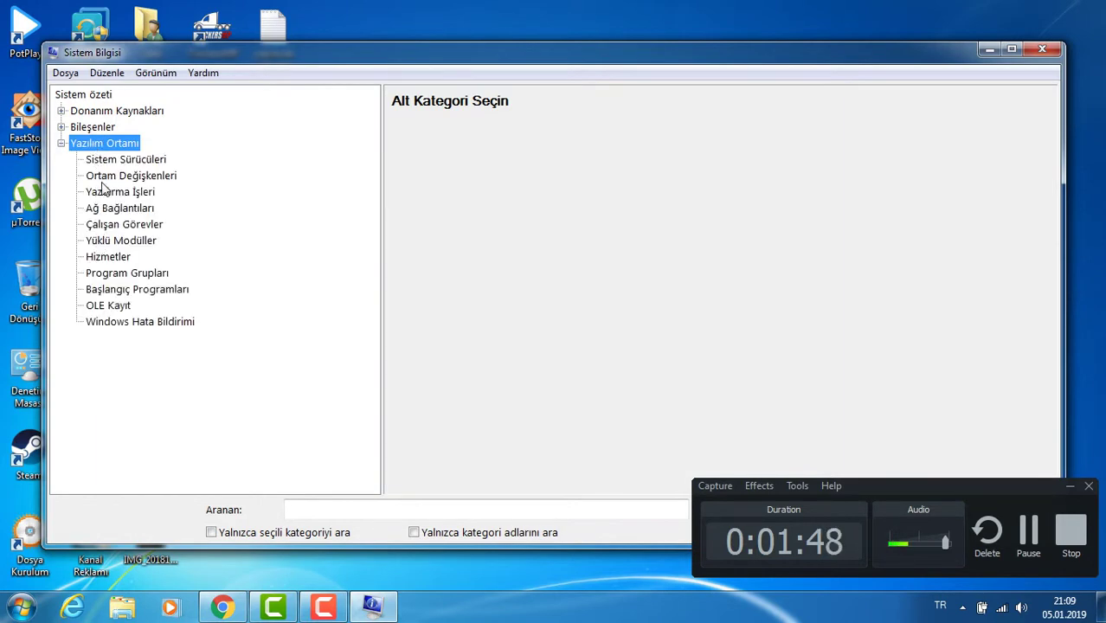
{"action": "double_click", "coordinate": [80, 128]}
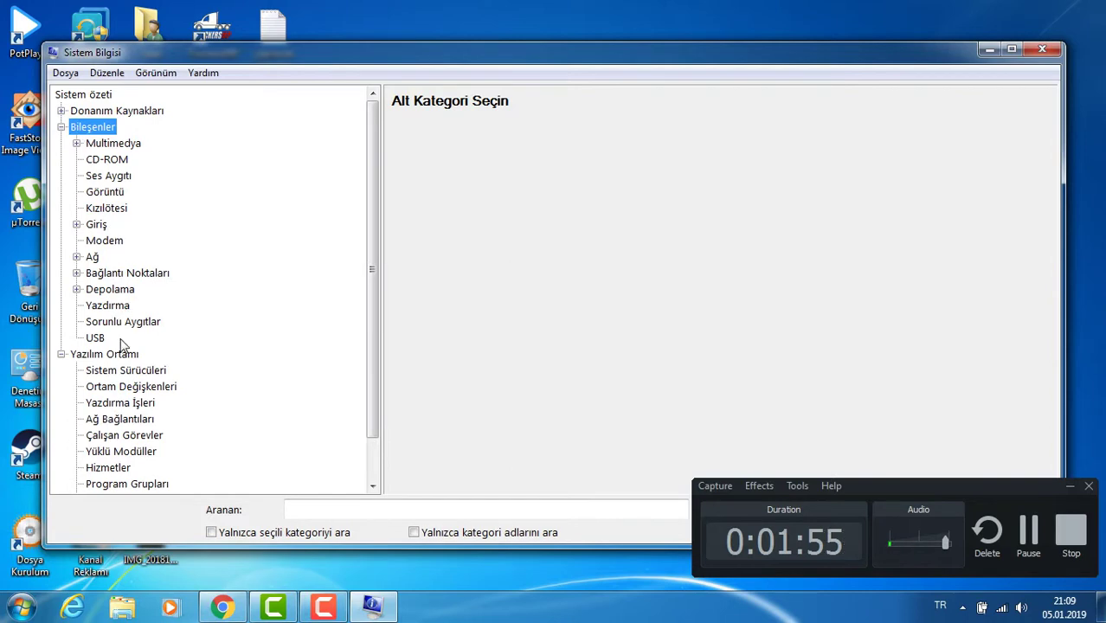
{"action": "scroll", "coordinate": [130, 379], "scroll_direction": "down", "scroll_amount": 1}
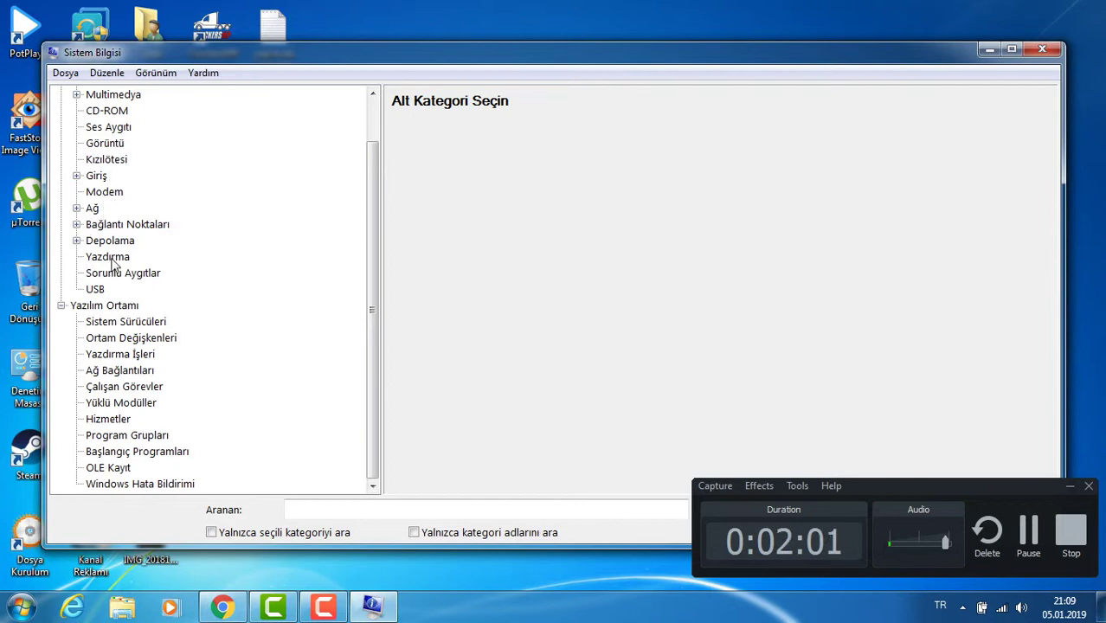
{"action": "scroll", "coordinate": [115, 293], "scroll_direction": "up", "scroll_amount": 1}
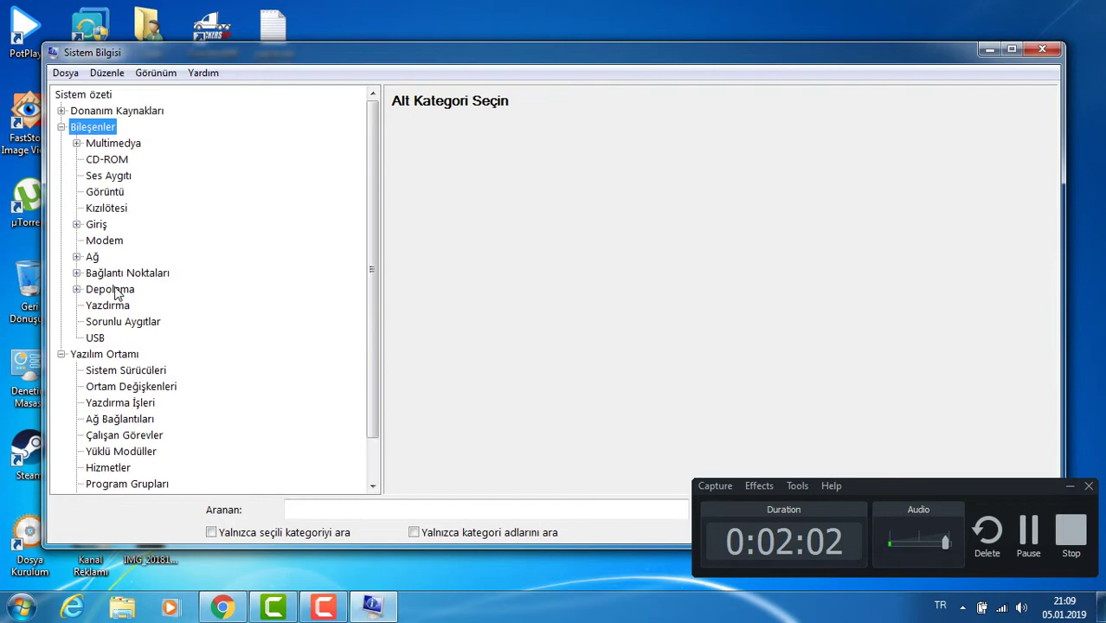
{"action": "left_click", "coordinate": [108, 176]}
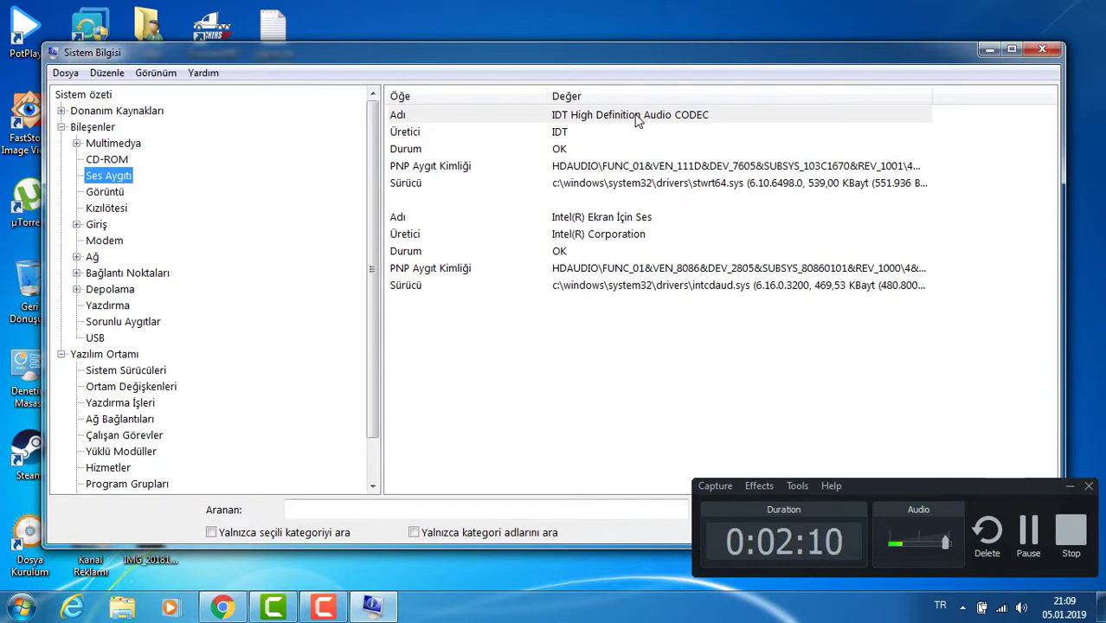
{"action": "left_click", "coordinate": [1042, 49]}
Switch to Google Chrome and search Google for "hp g6 pavilion"
{"action": "left_click", "coordinate": [222, 607]}
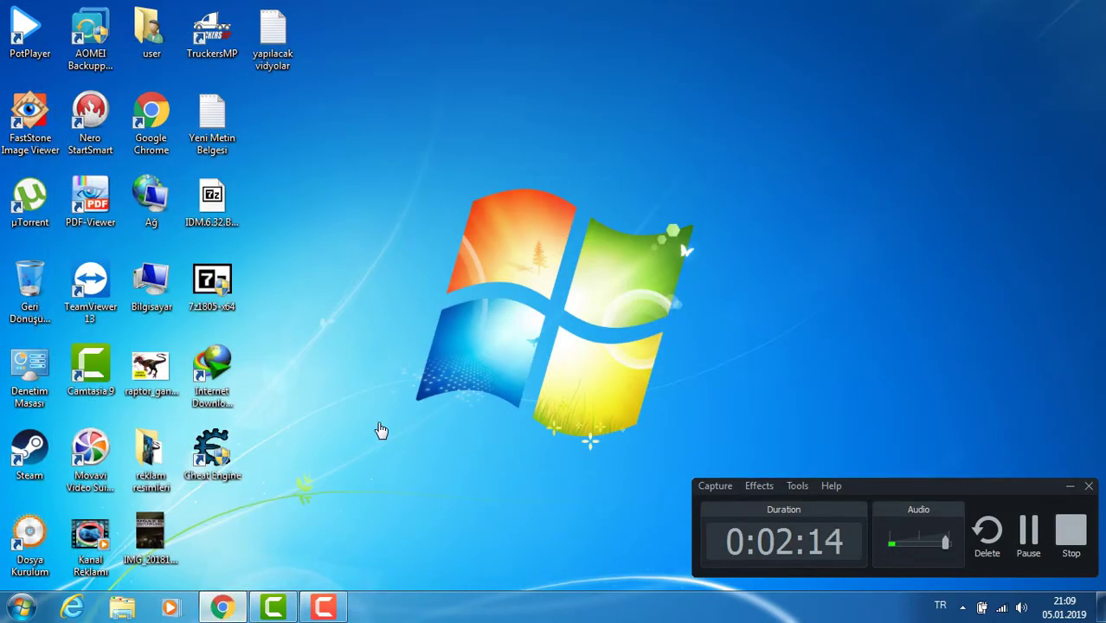
{"action": "left_click", "coordinate": [449, 325]}
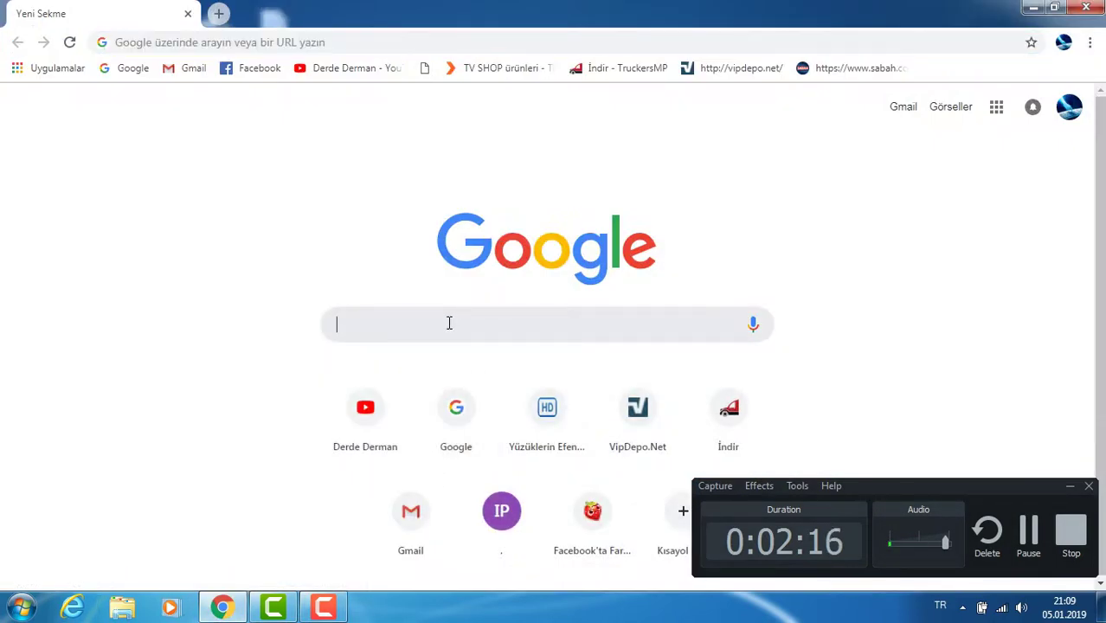
{"action": "type", "text": "hp"}
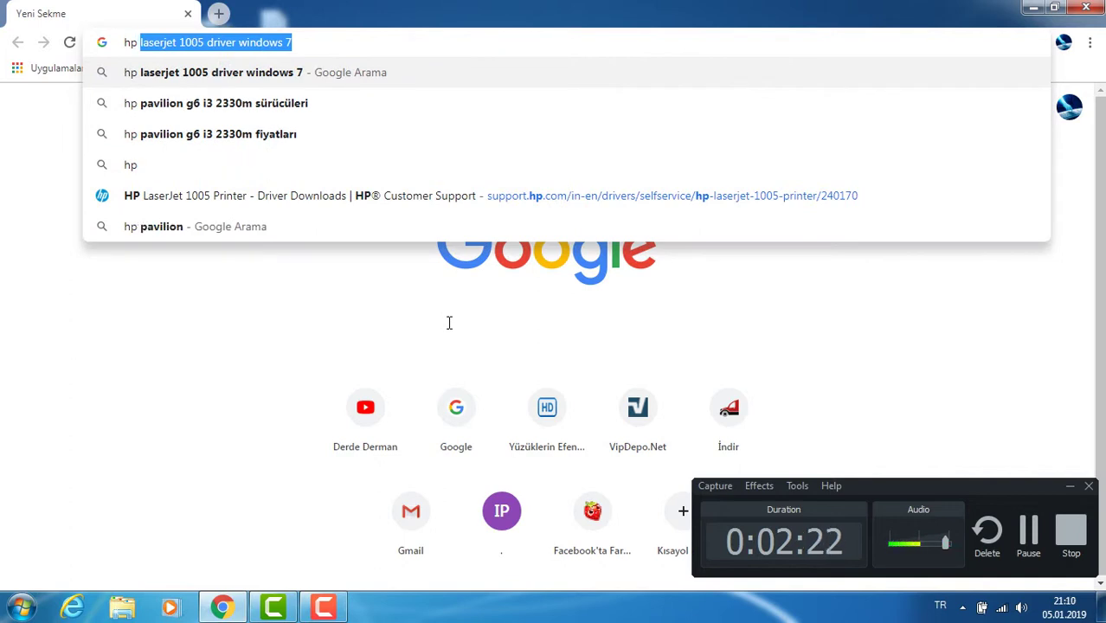
{"action": "type", "text": " g6"}
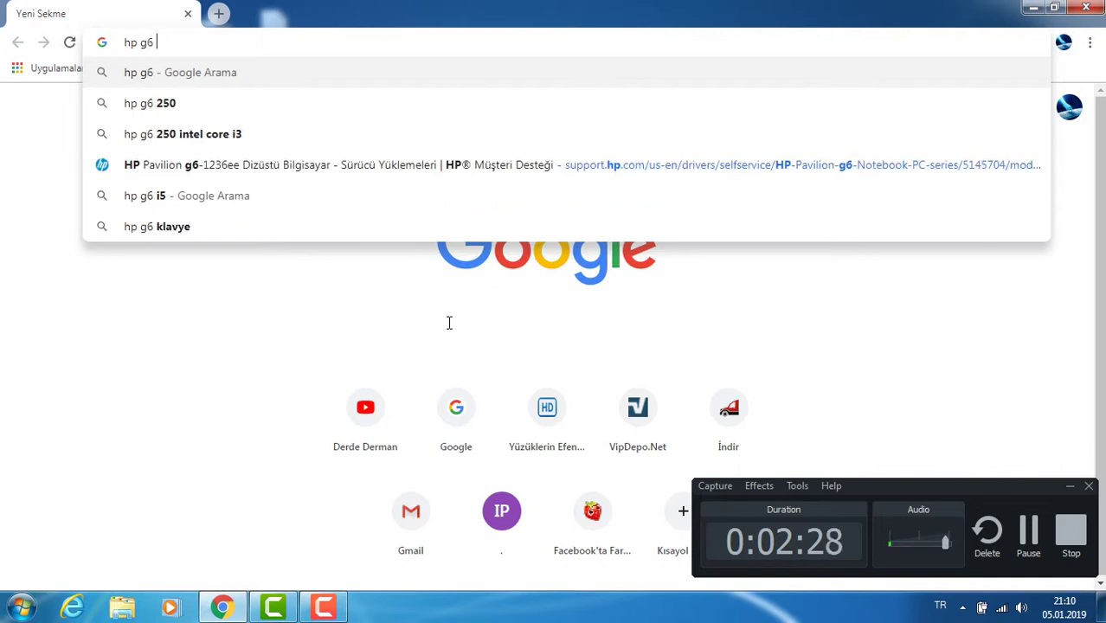
{"action": "type", "text": " po"}
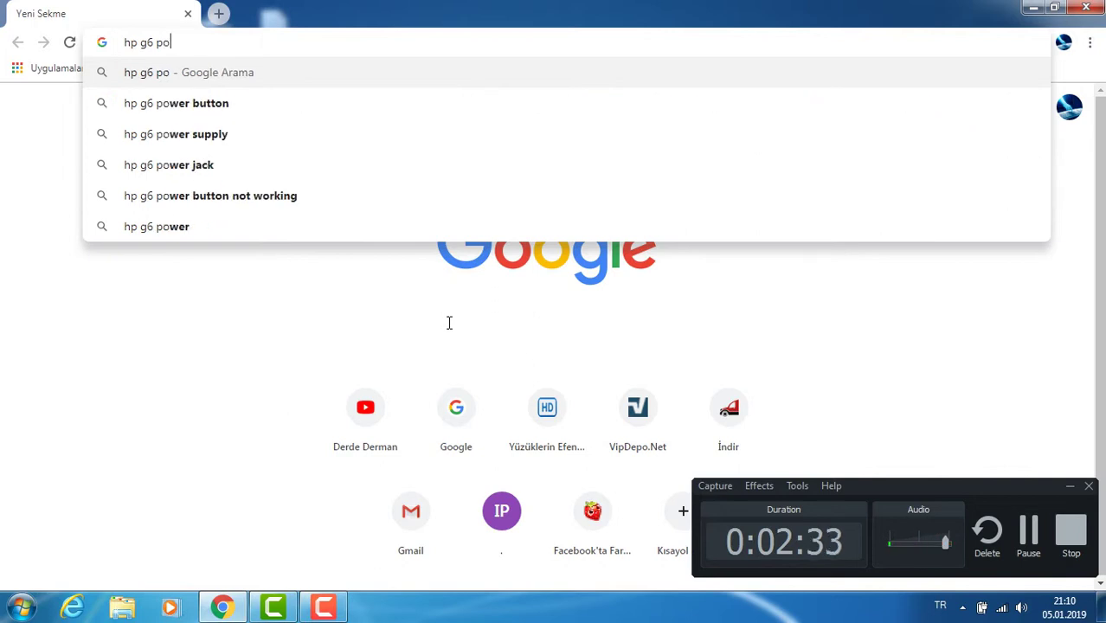
{"action": "key", "text": "BackSpace"}
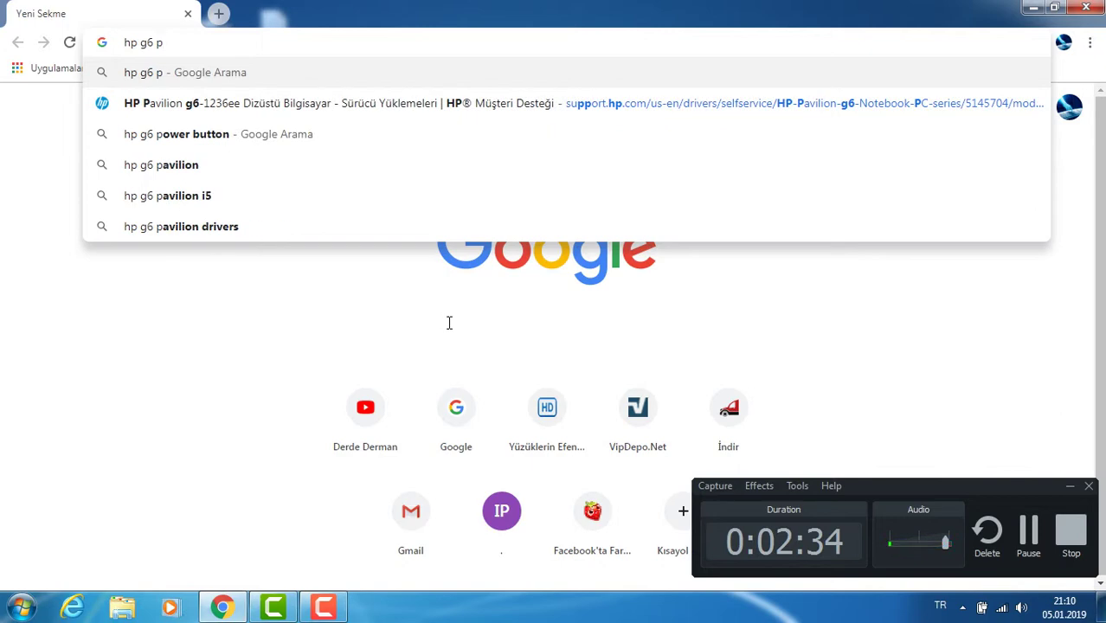
{"action": "type", "text": "av"}
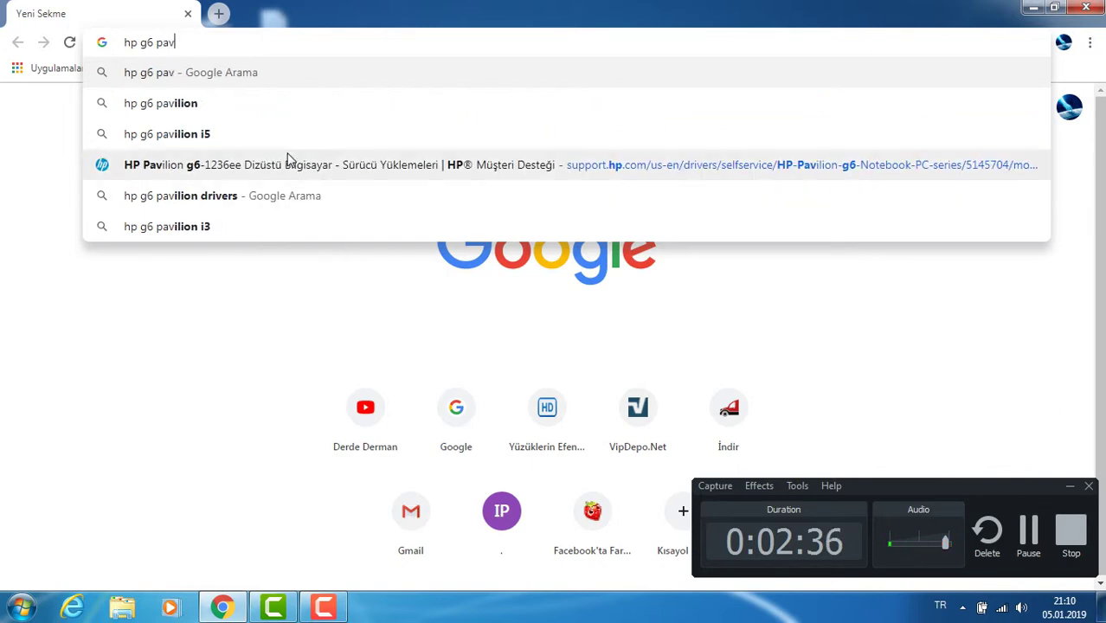
{"action": "left_click", "coordinate": [108, 110]}
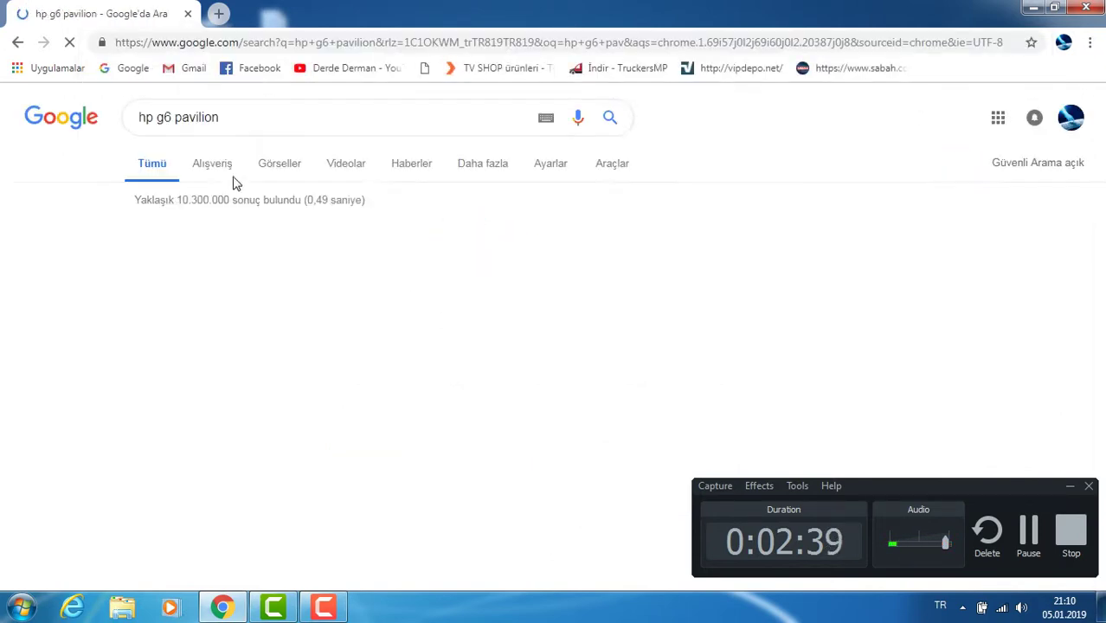
Refine the Google search to "hp pavilion g6 ses driver"
{"action": "left_click", "coordinate": [268, 119]}
{"action": "type", "text": "ses"}
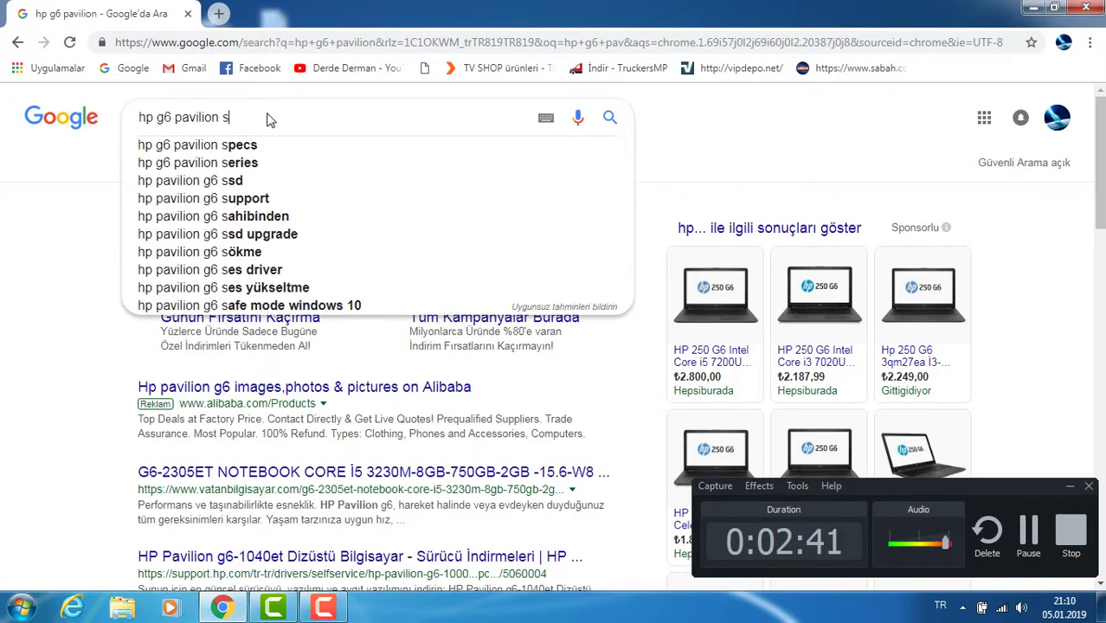
{"action": "left_click", "coordinate": [255, 146]}
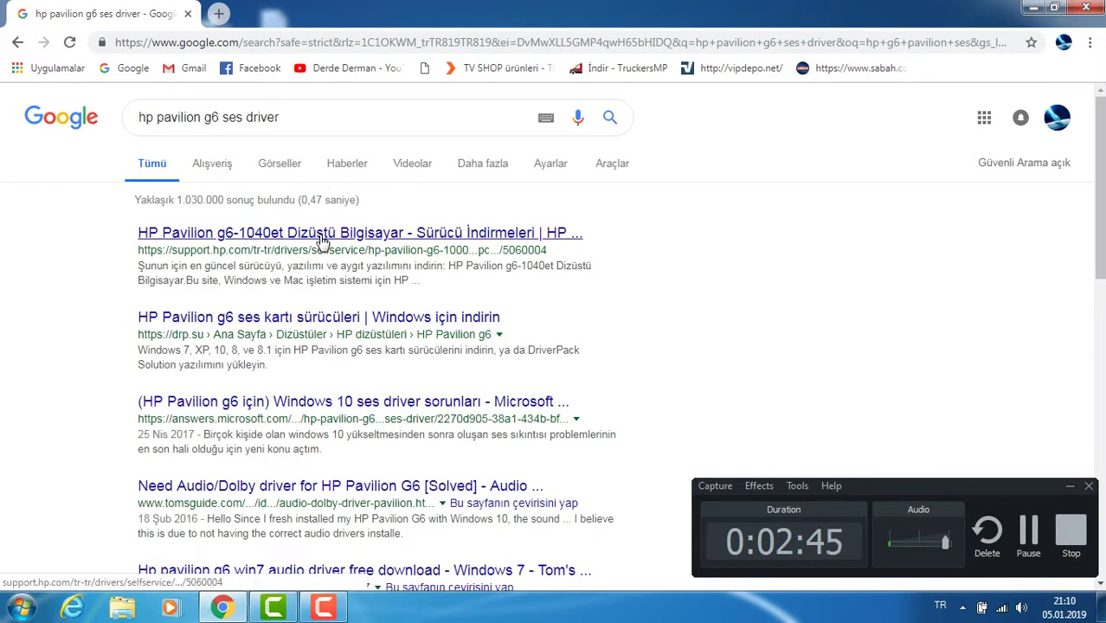
Open the HP support driver download page for the HP Pavilion g6-1040et and dismiss its alert box
{"action": "left_click", "coordinate": [321, 243]}
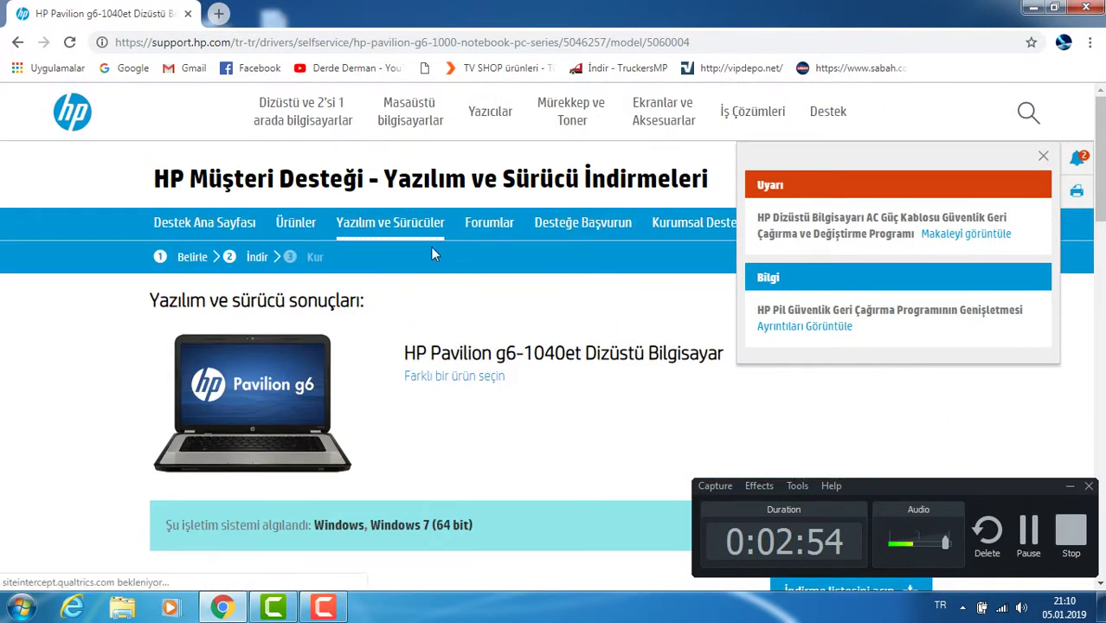
{"action": "left_click", "coordinate": [1043, 156]}
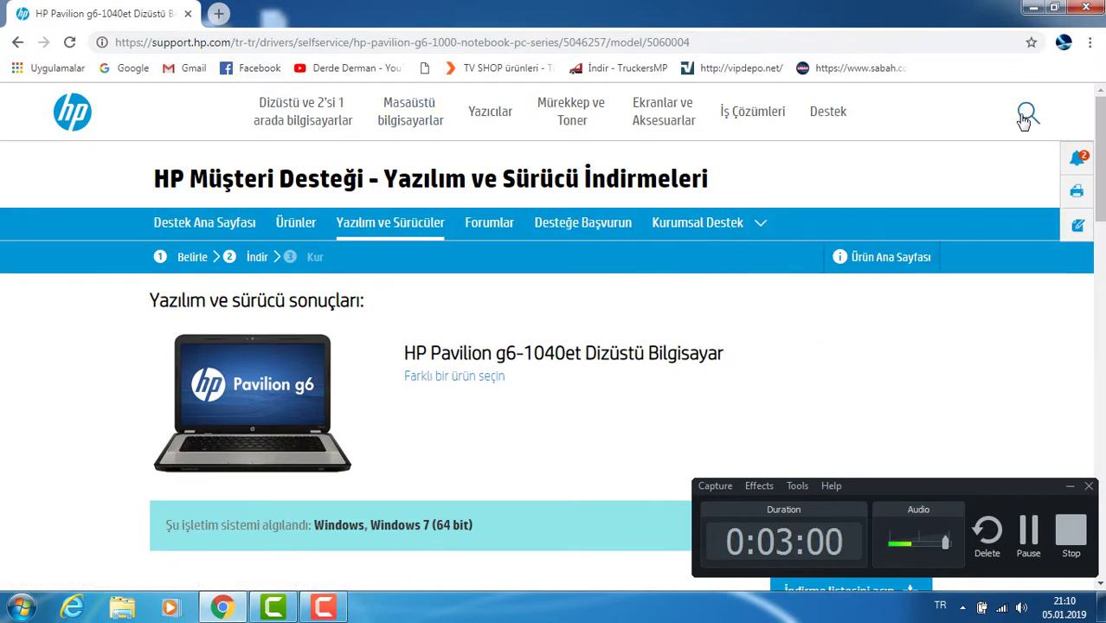
{"action": "scroll", "coordinate": [531, 329], "scroll_direction": "down", "scroll_amount": 3}
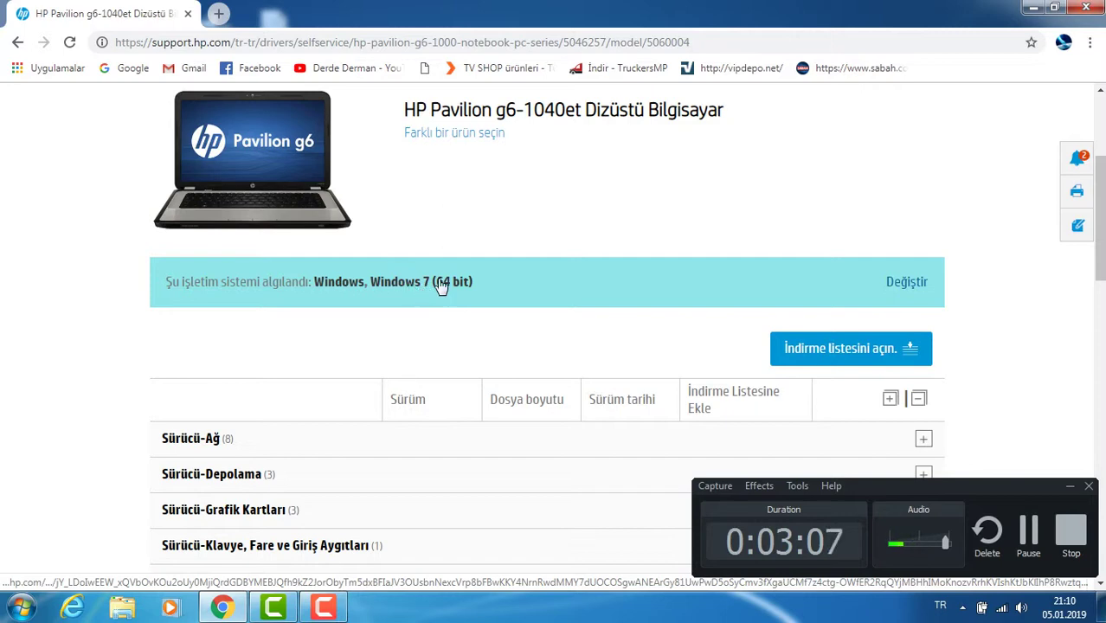
{"action": "scroll", "coordinate": [442, 277], "scroll_direction": "down", "scroll_amount": 1}
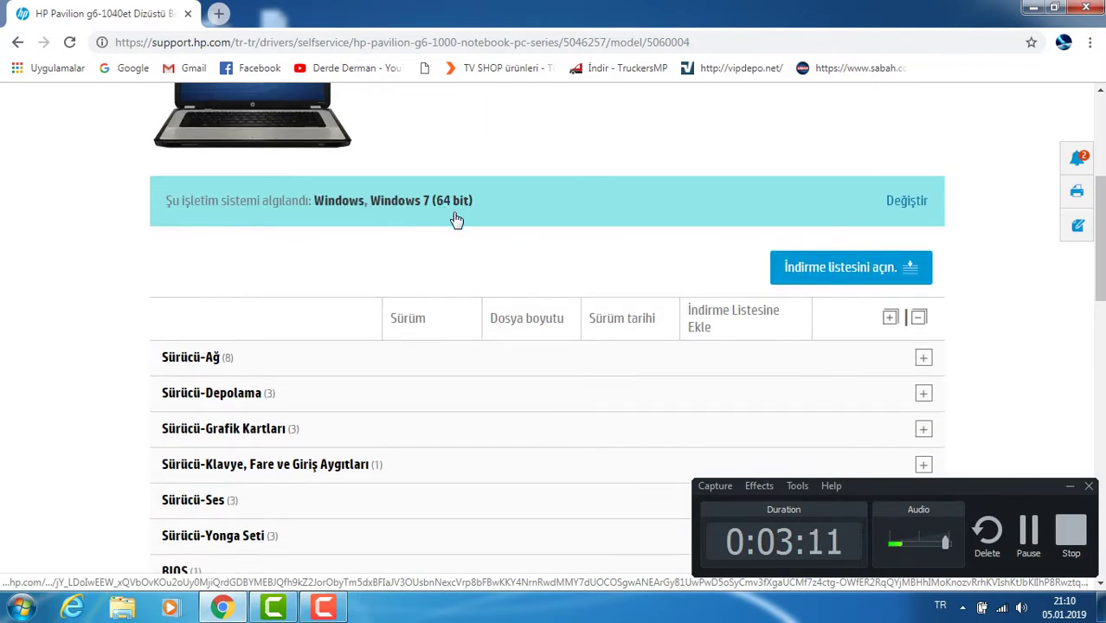
Expand the Sürücü-Ses category in the Windows 7 (64 bit) driver list and look through its sound drivers
{"action": "scroll", "coordinate": [456, 220], "scroll_direction": "down", "scroll_amount": 1}
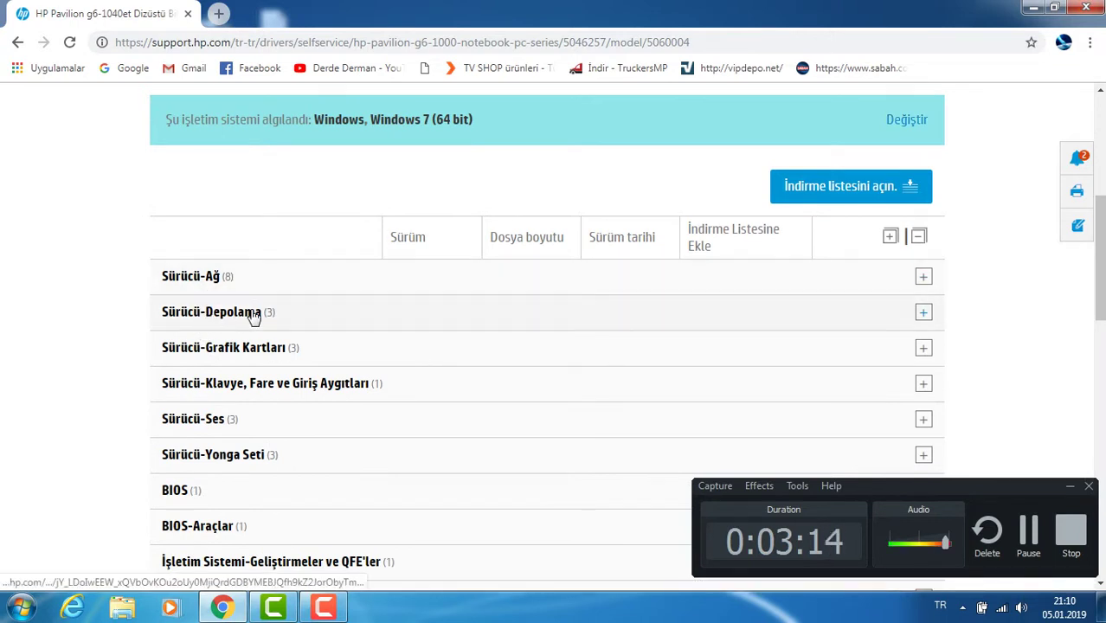
{"action": "scroll", "coordinate": [392, 329], "scroll_direction": "down", "scroll_amount": 1}
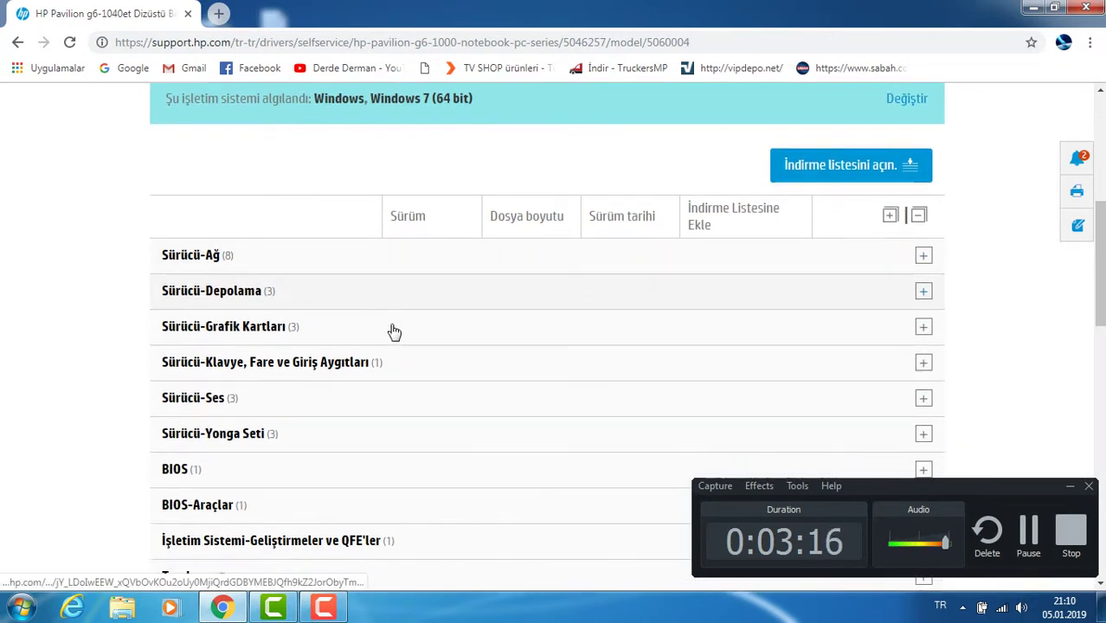
{"action": "left_click", "coordinate": [206, 342]}
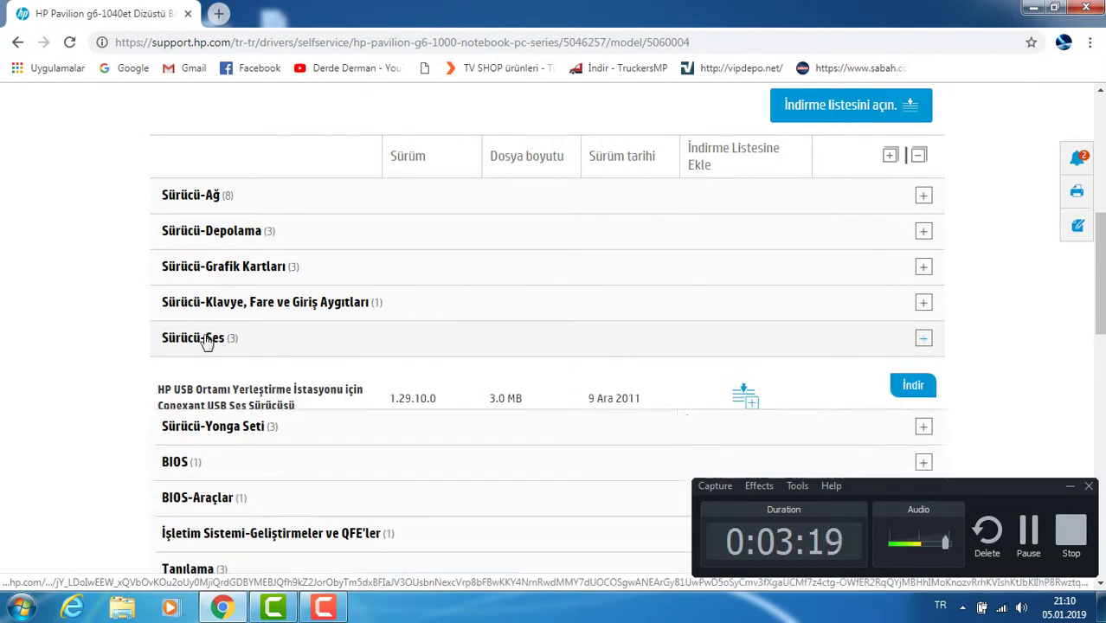
{"action": "scroll", "coordinate": [534, 338], "scroll_direction": "down", "scroll_amount": 1}
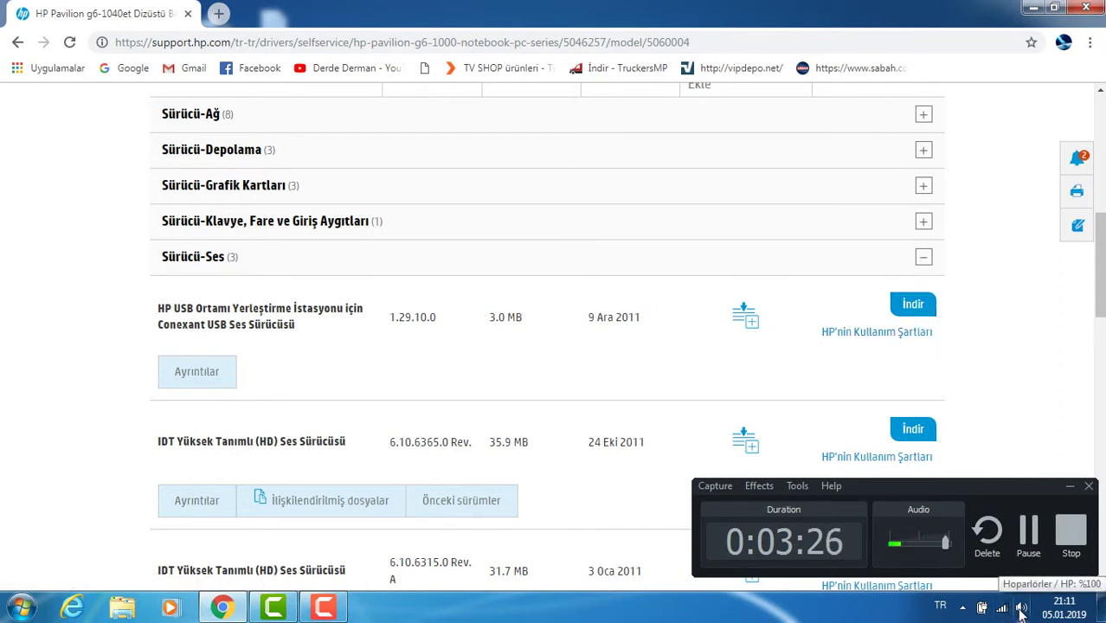
Close the browser, examine the audio devices in Ses Denetimi Seçenekleri and the volume sliders, then dismiss them
{"action": "left_click", "coordinate": [1088, 12]}
{"action": "left_click", "coordinate": [1022, 609]}
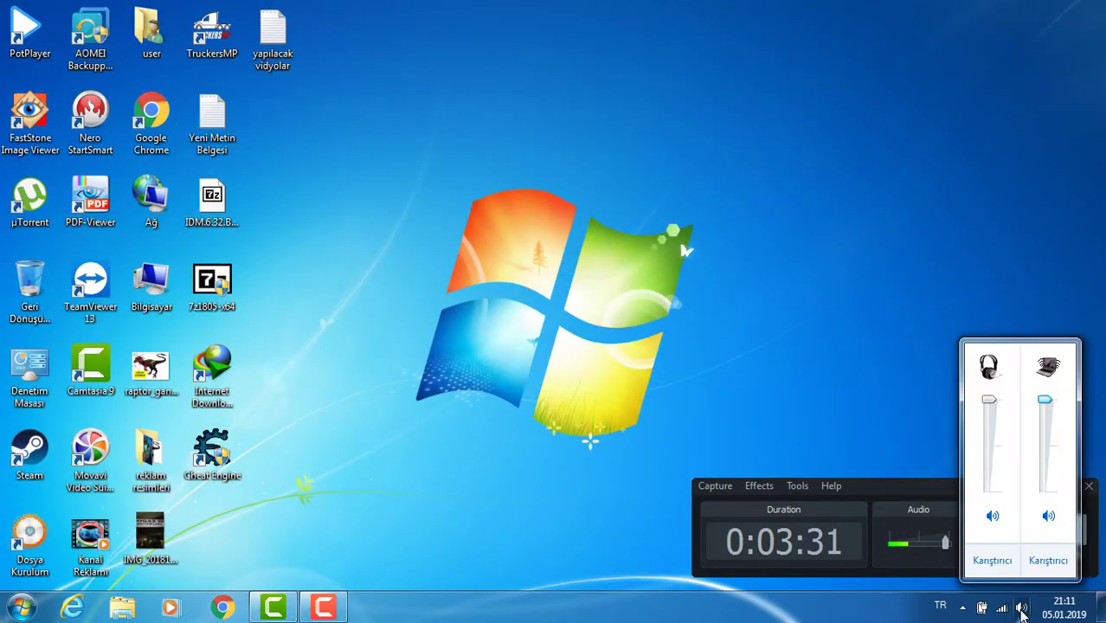
{"action": "right_click", "coordinate": [1022, 609]}
{"action": "left_click", "coordinate": [1022, 599]}
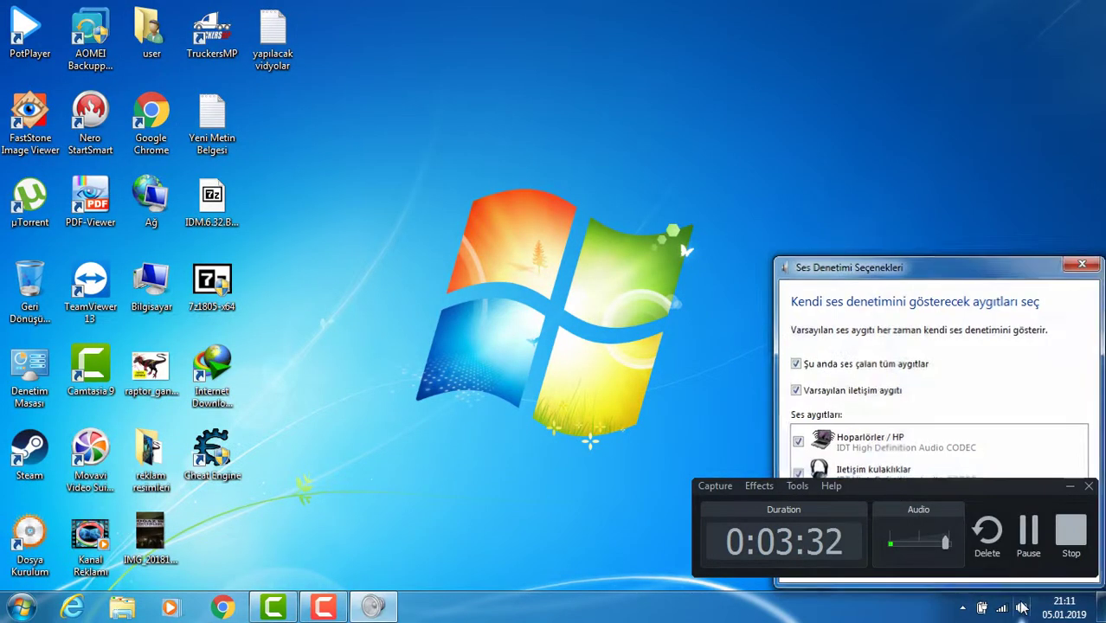
{"action": "left_click_drag", "start_coordinate": [946, 260], "coordinate": [692, 147]}
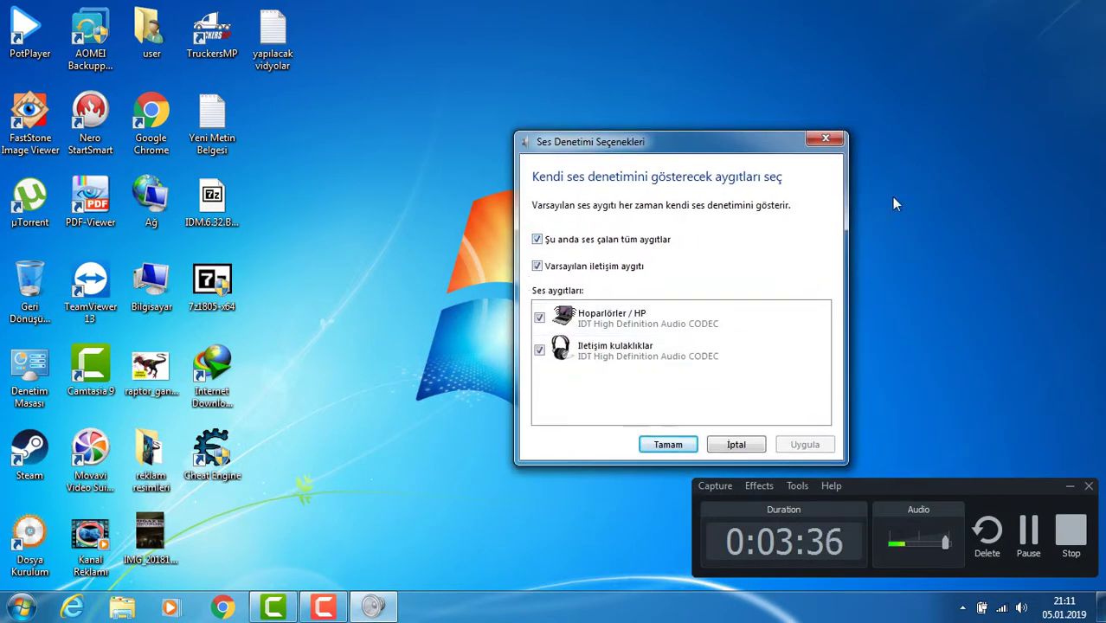
{"action": "left_click", "coordinate": [668, 444]}
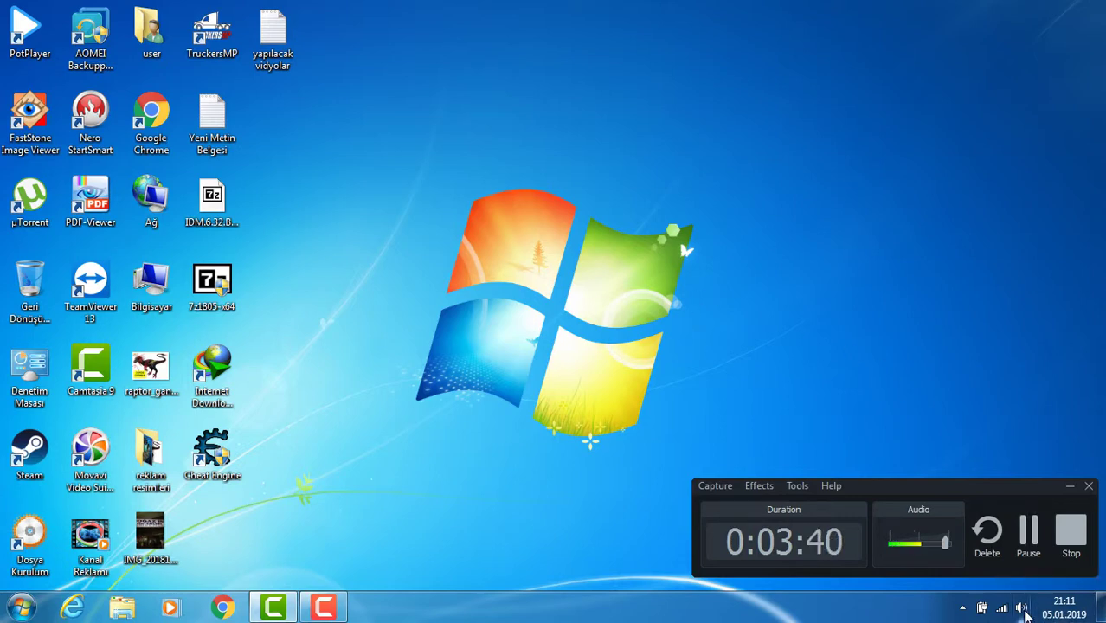
{"action": "left_click", "coordinate": [1023, 609]}
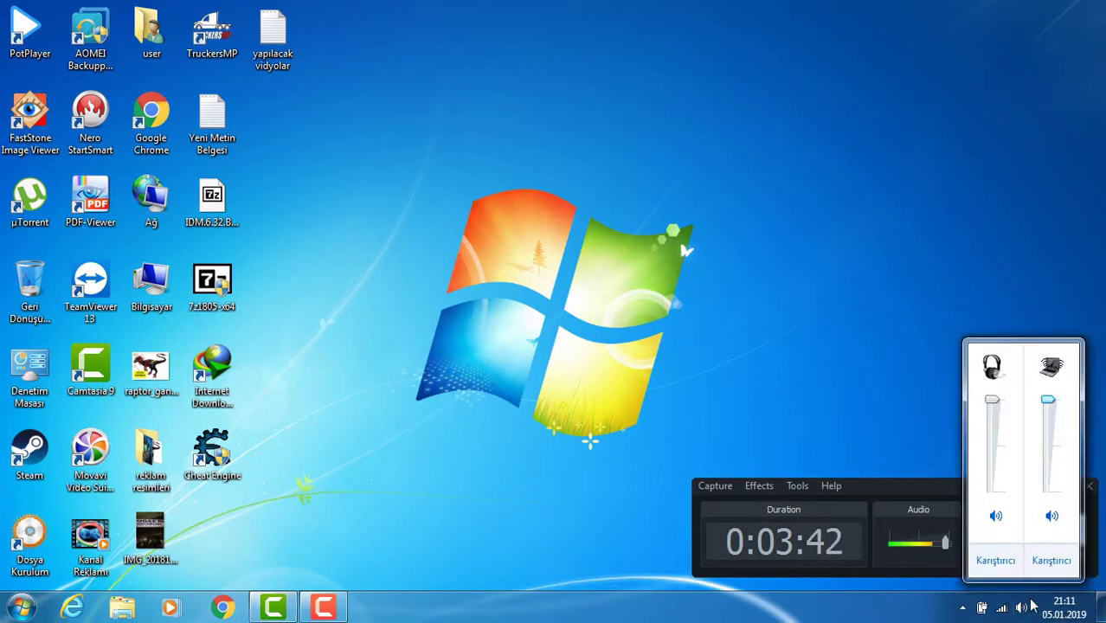
{"action": "left_click", "coordinate": [499, 209]}
Open Aygıt Yöneticisi from the properties of Bilgisayar on the desktop
{"action": "right_click", "coordinate": [157, 286]}
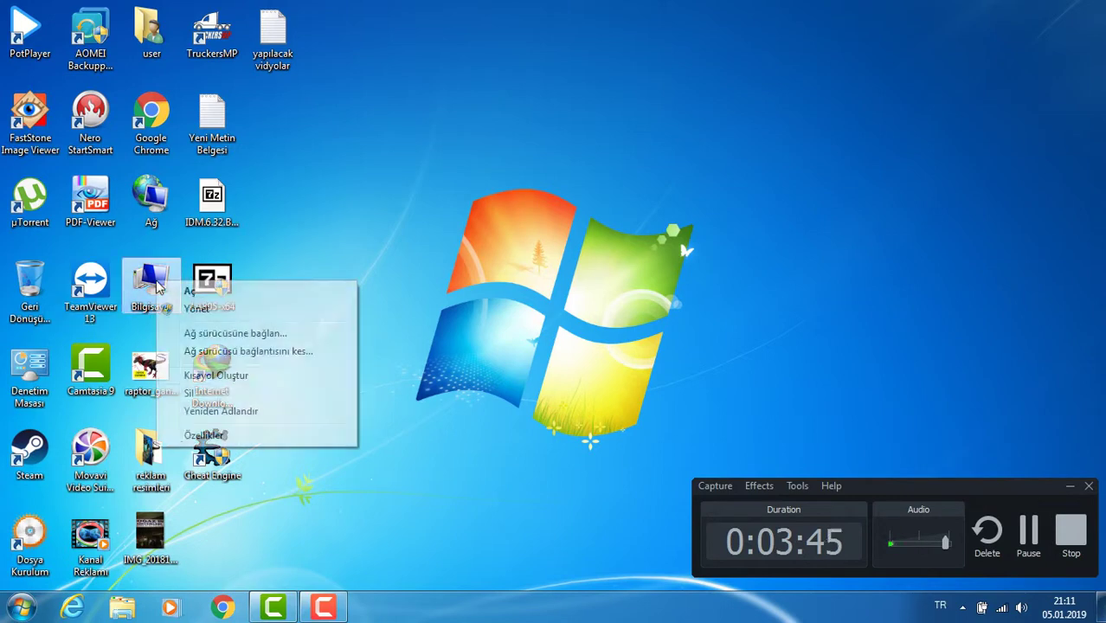
{"action": "left_click", "coordinate": [201, 435]}
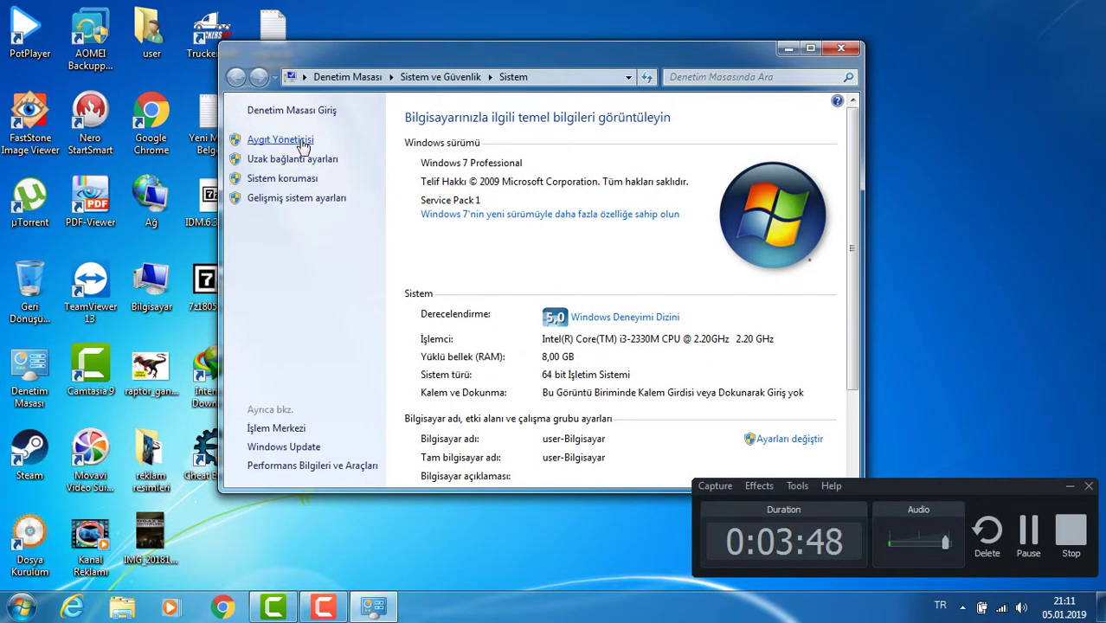
{"action": "left_click", "coordinate": [304, 144]}
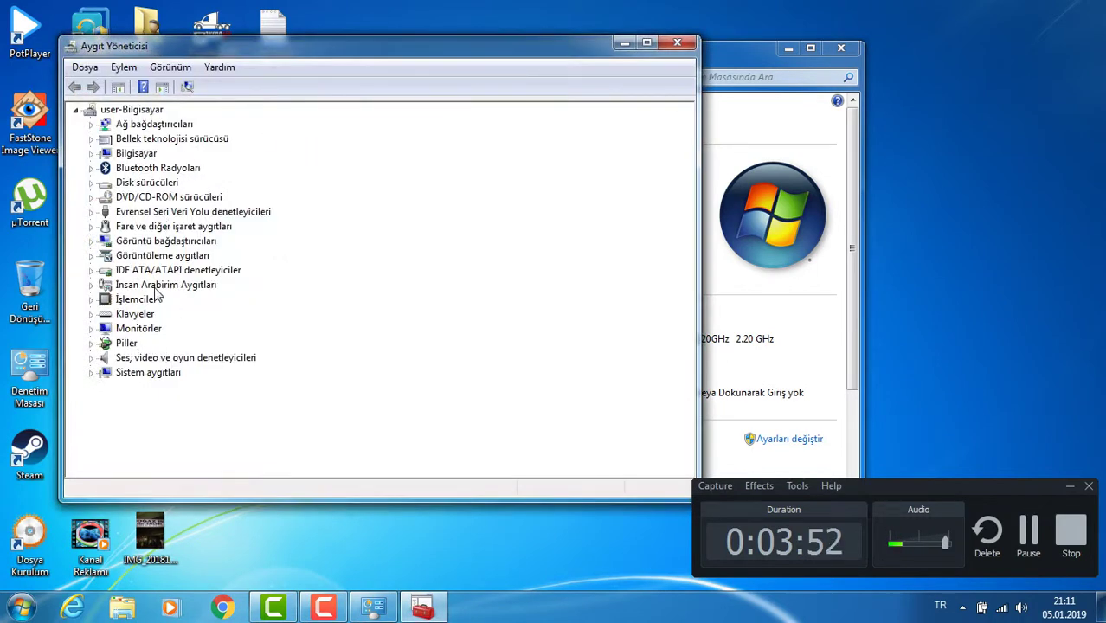
Expand Ses, video ve oyun denetleyicileri and bring up the available actions for IDT High Definition Audio CODEC
{"action": "double_click", "coordinate": [147, 360]}
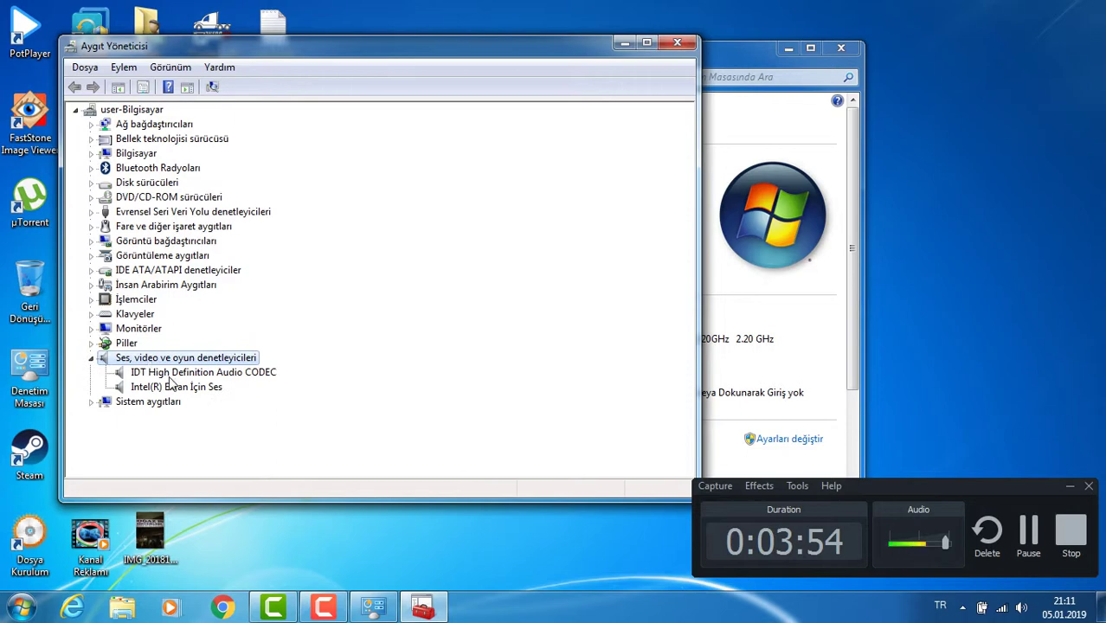
{"action": "left_click", "coordinate": [173, 375]}
{"action": "right_click", "coordinate": [174, 377]}
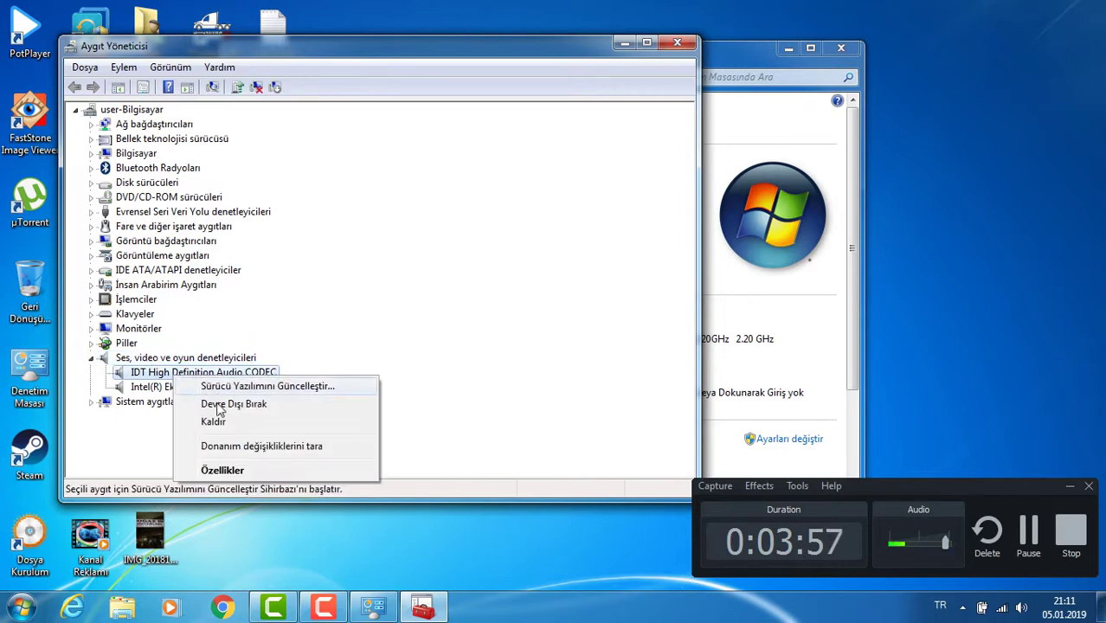